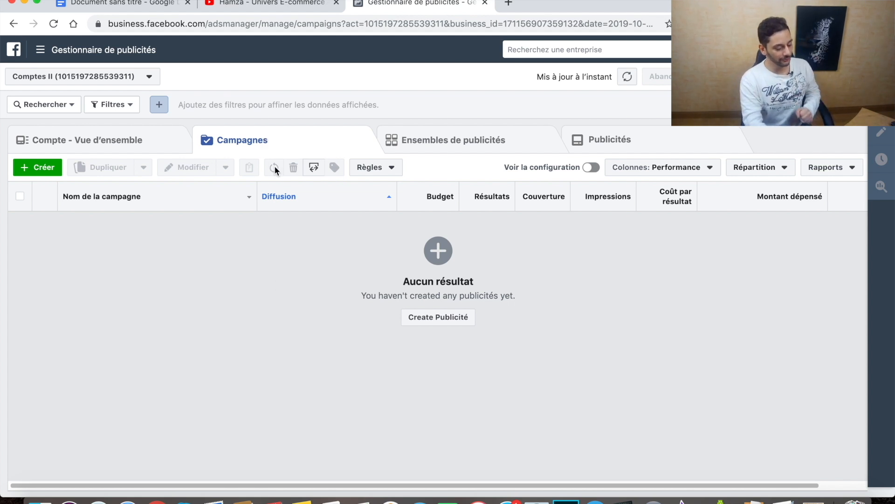
# - Look through the account's Campagnes, Ensembles de publicités and Publicités levels, ending back on the campaigns
pyautogui.click(430, 136)
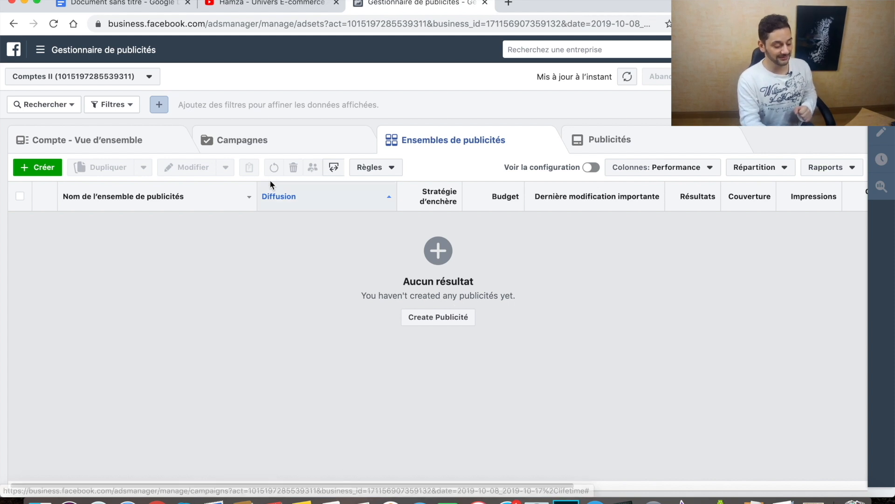
pyautogui.click(276, 149)
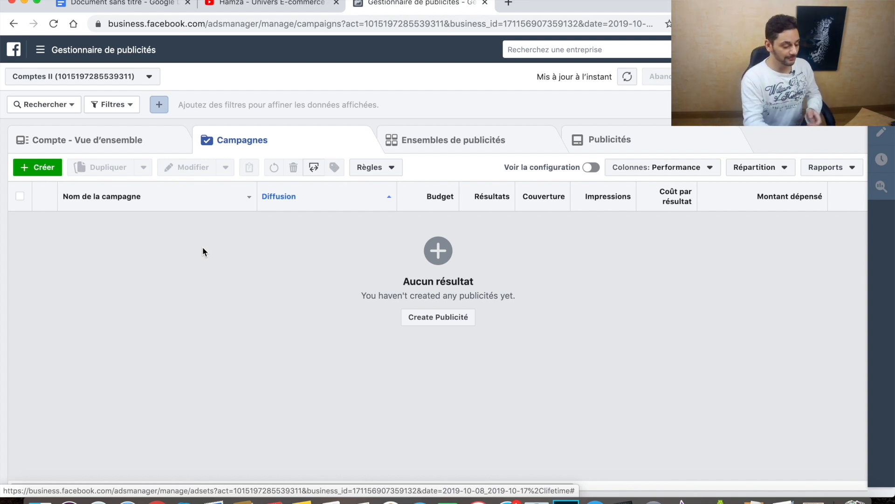
pyautogui.click(432, 150)
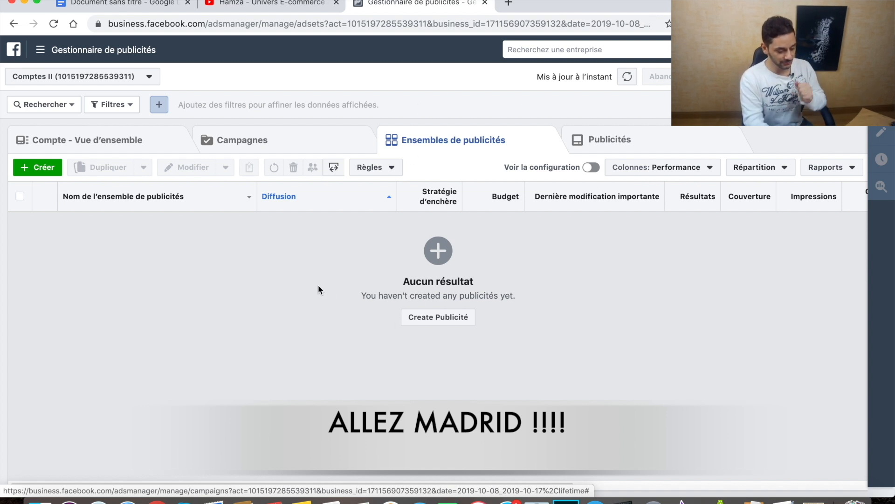
pyautogui.click(622, 136)
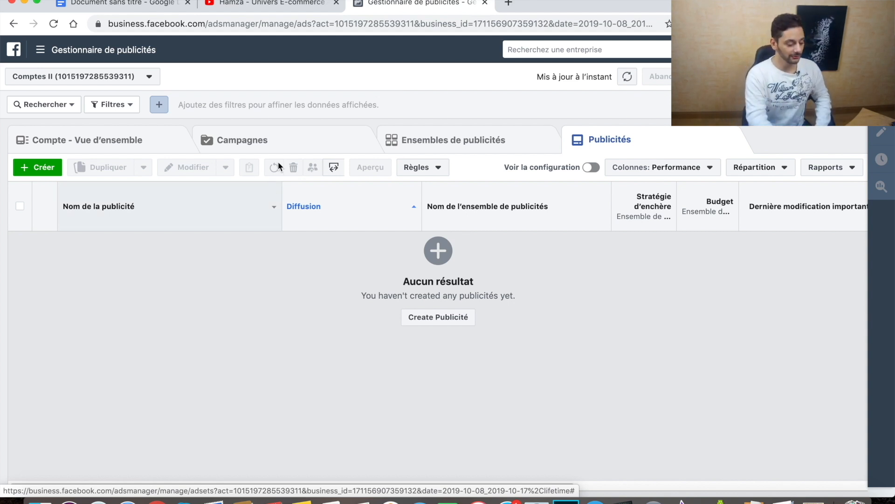
pyautogui.click(279, 146)
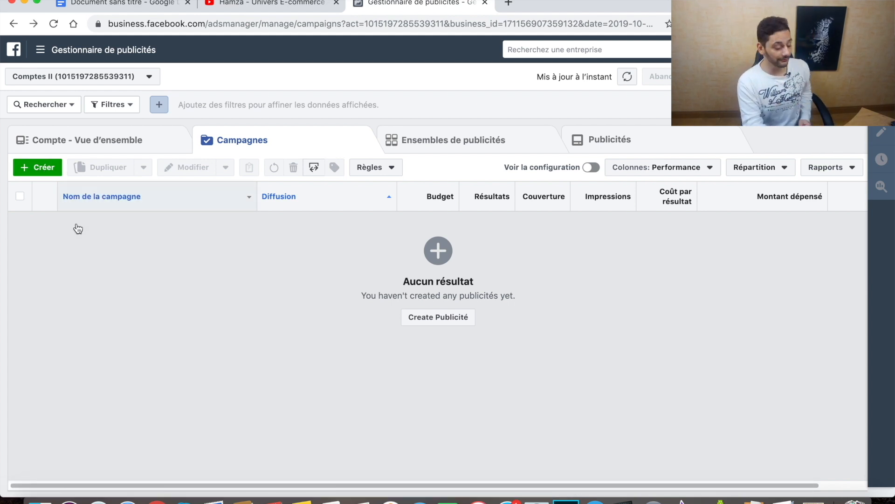
# - Start a new campaign with the Conversions objective and turn off campaign budget optimization
pyautogui.click(30, 170)
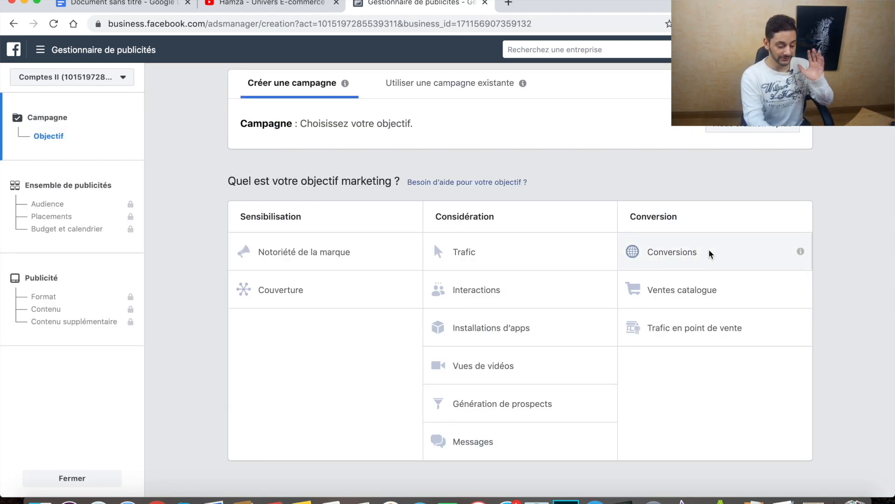
pyautogui.click(654, 253)
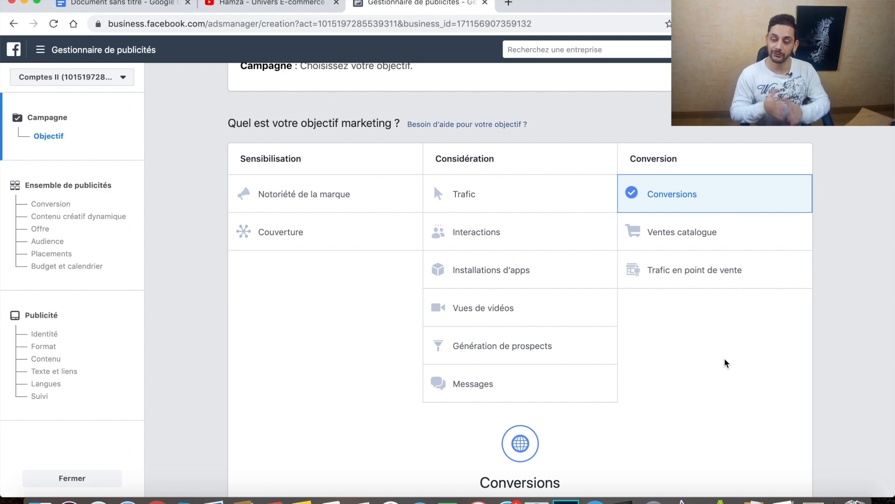
pyautogui.scroll(-10, 725, 363)
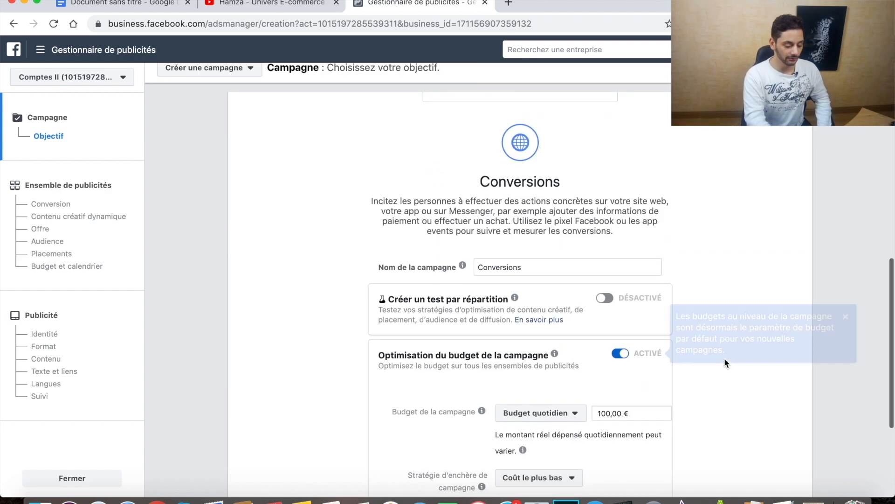
pyautogui.scroll(5, 726, 363)
pyautogui.scroll(-2, 588, 364)
pyautogui.click(616, 297)
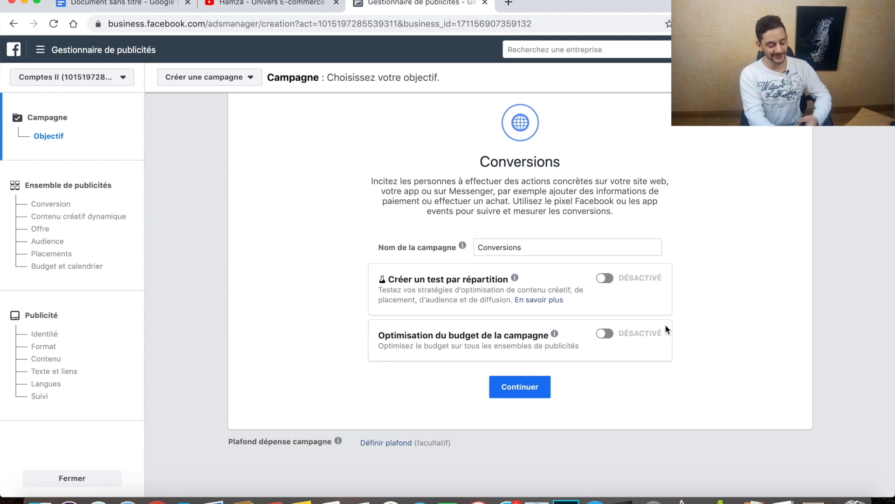
pyautogui.click(571, 244)
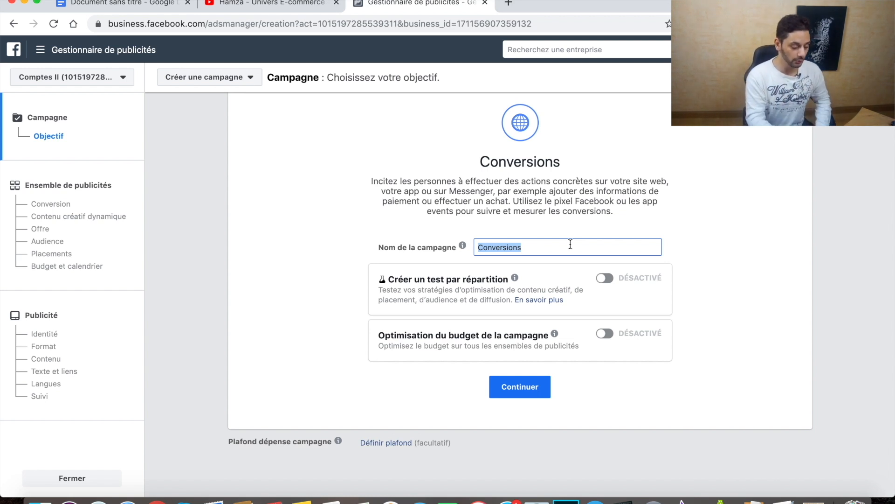
pyautogui.scroll(5, 705, 219)
pyautogui.scroll(-5, 705, 218)
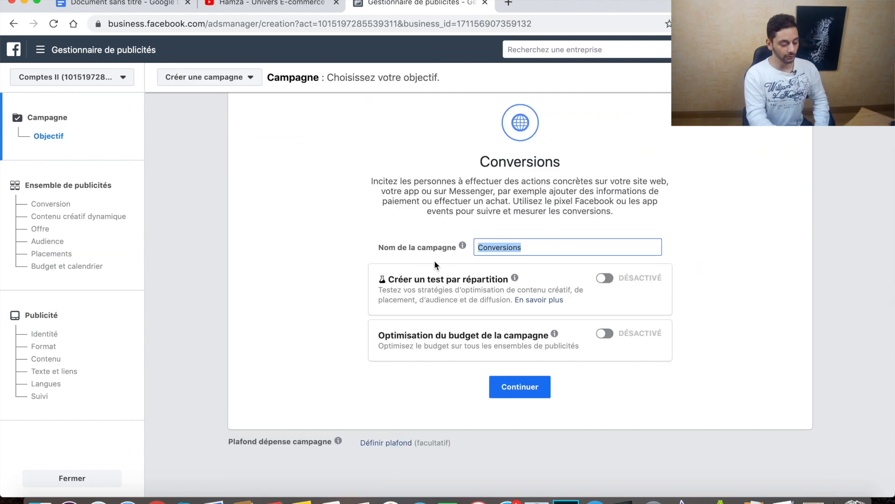
pyautogui.click(555, 244)
pyautogui.click(746, 212)
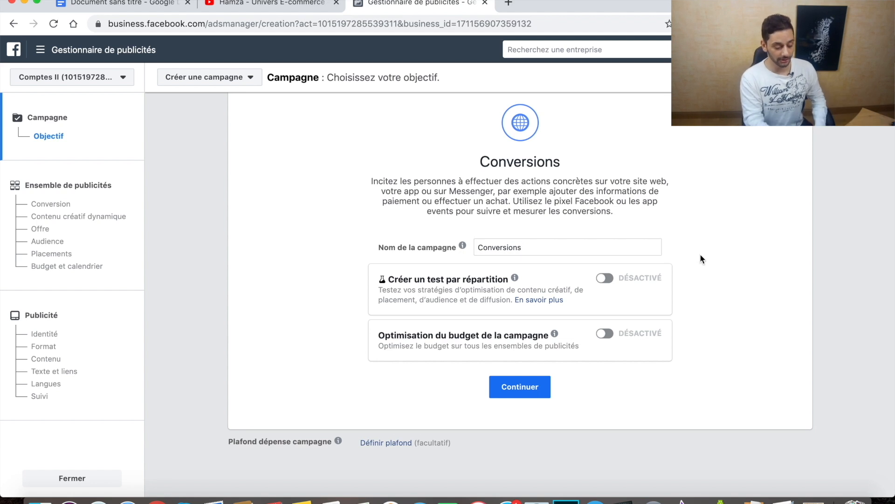
pyautogui.click(545, 244)
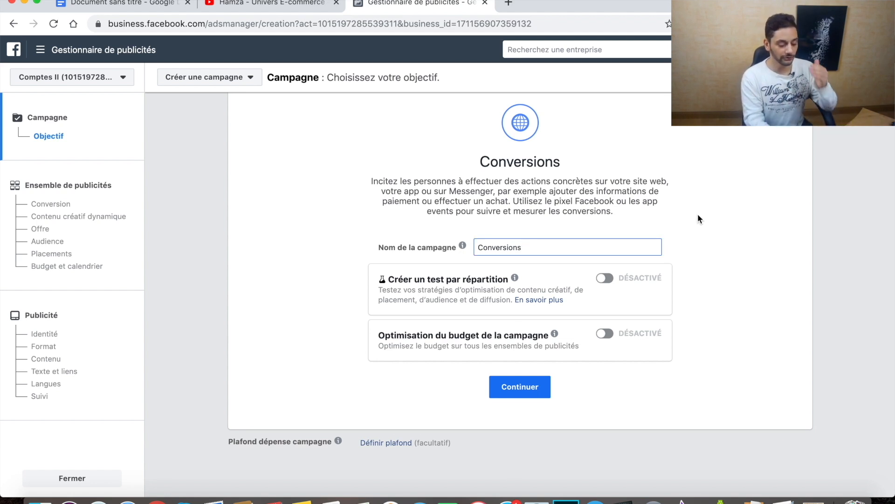
# - Continue to the ad set settings and choose Achat as the website pixel's conversion event
pyautogui.click(523, 386)
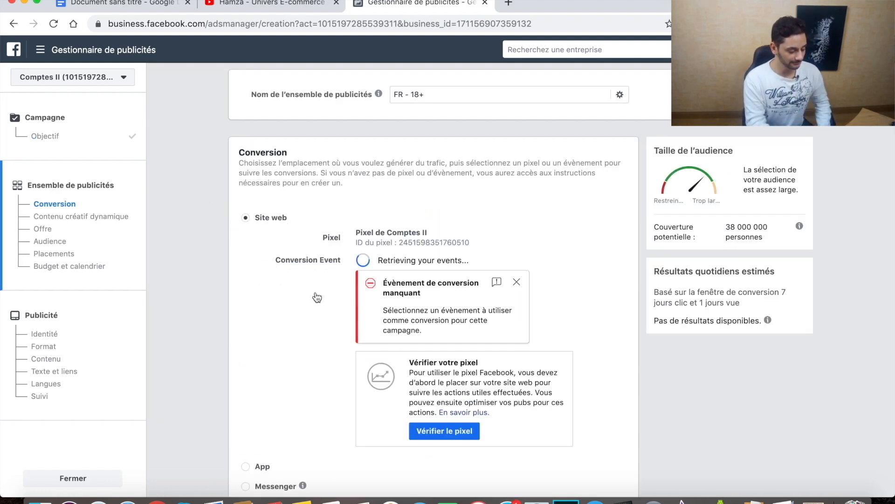
pyautogui.click(356, 183)
pyautogui.scroll(1, 356, 182)
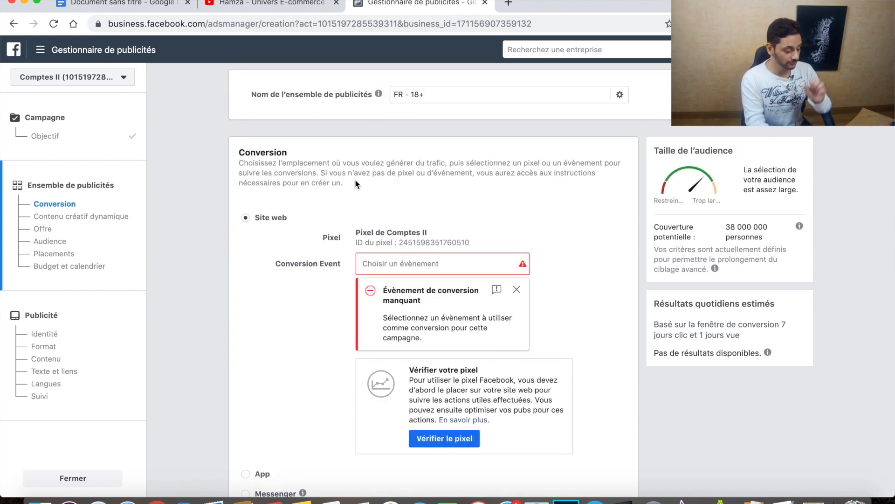
pyautogui.click(397, 263)
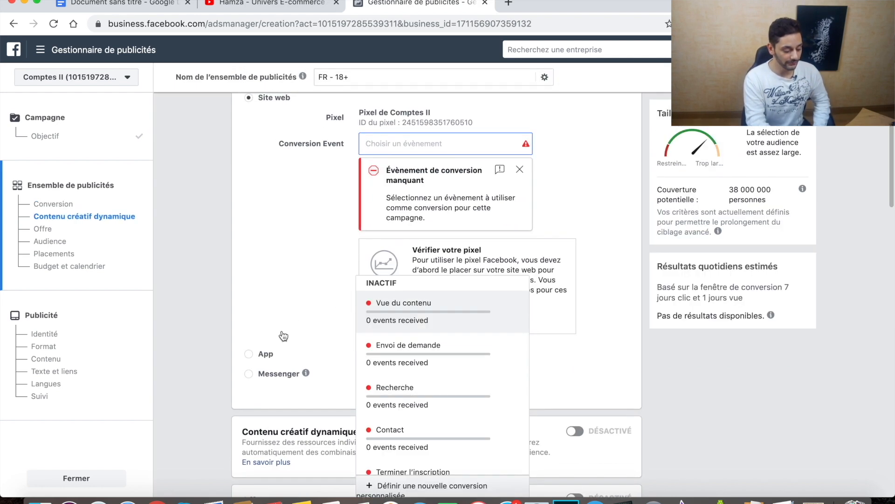
pyautogui.scroll(3, 279, 335)
pyautogui.scroll(-5, 489, 378)
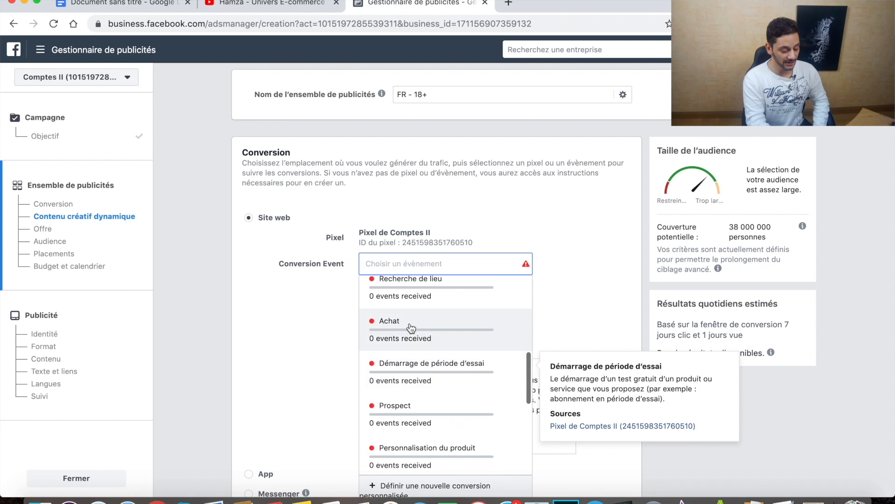
pyautogui.click(406, 322)
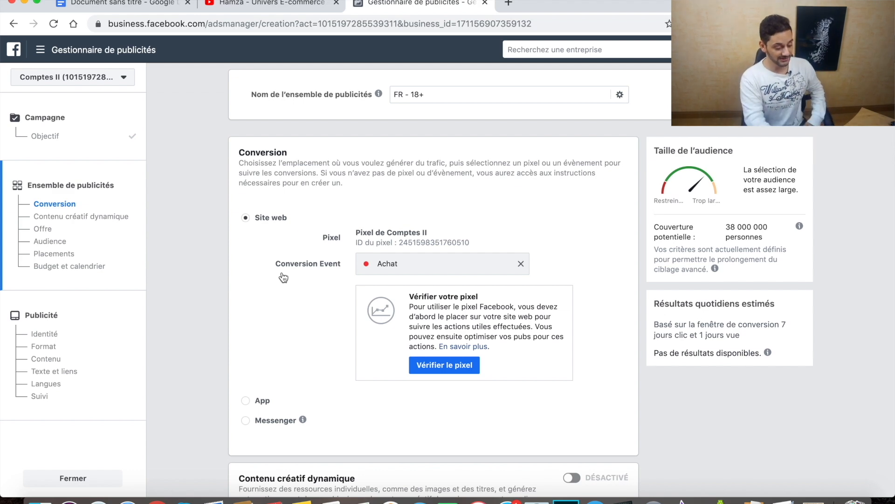
# - Set the audience's location targeting for France to Résidents
pyautogui.scroll(-1, 281, 278)
pyautogui.scroll(1, 282, 278)
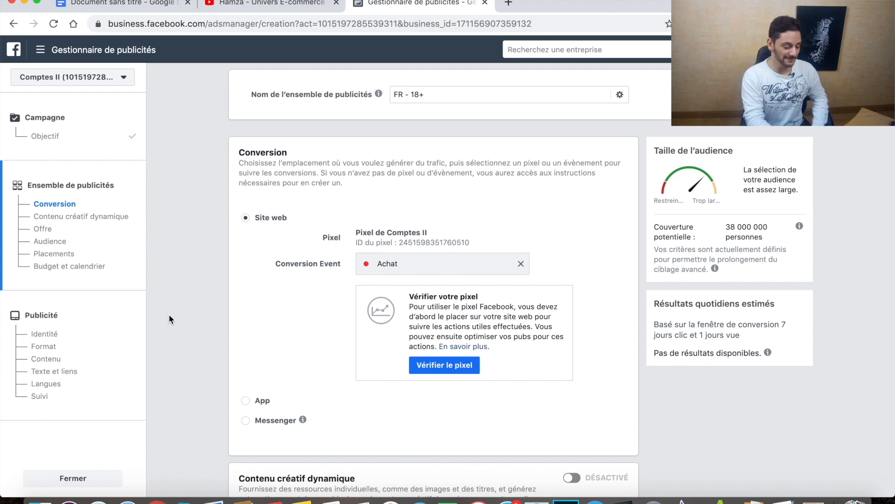
pyautogui.scroll(-10, 147, 225)
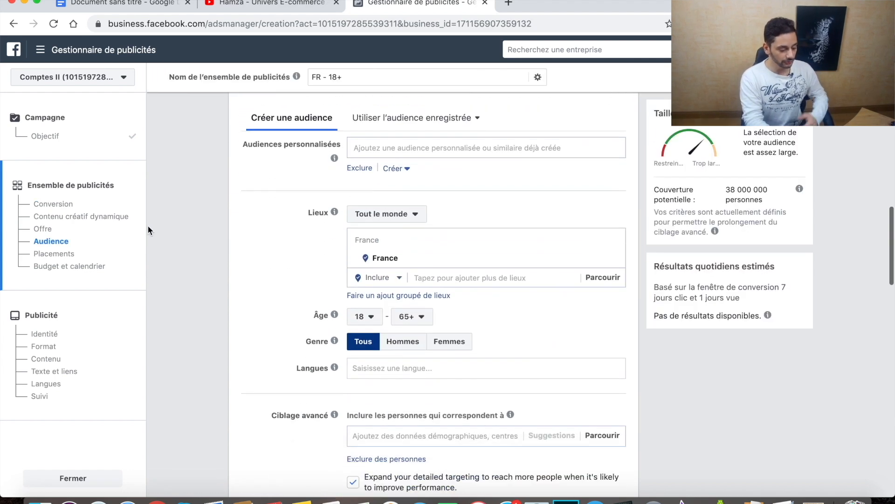
pyautogui.click(391, 219)
pyautogui.click(384, 251)
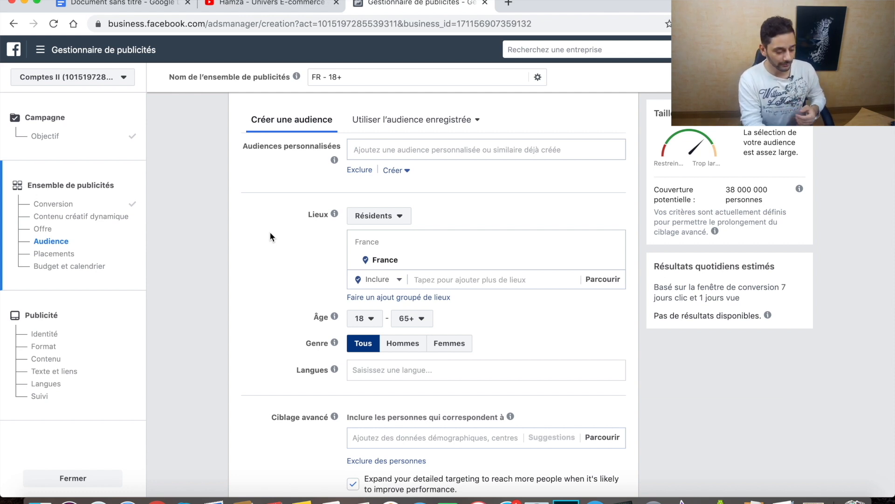
pyautogui.click(366, 214)
pyautogui.click(251, 252)
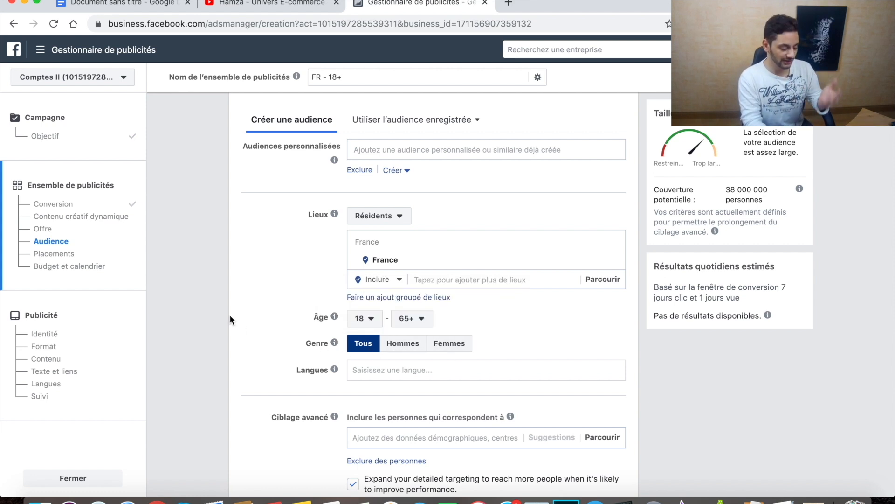
# - Add Français (tout) as the audience language
pyautogui.click(390, 369)
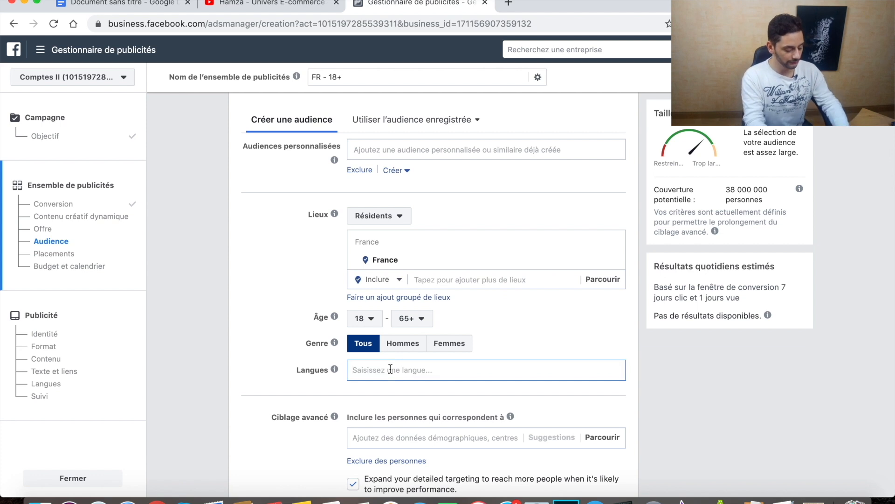
pyautogui.write('fran')
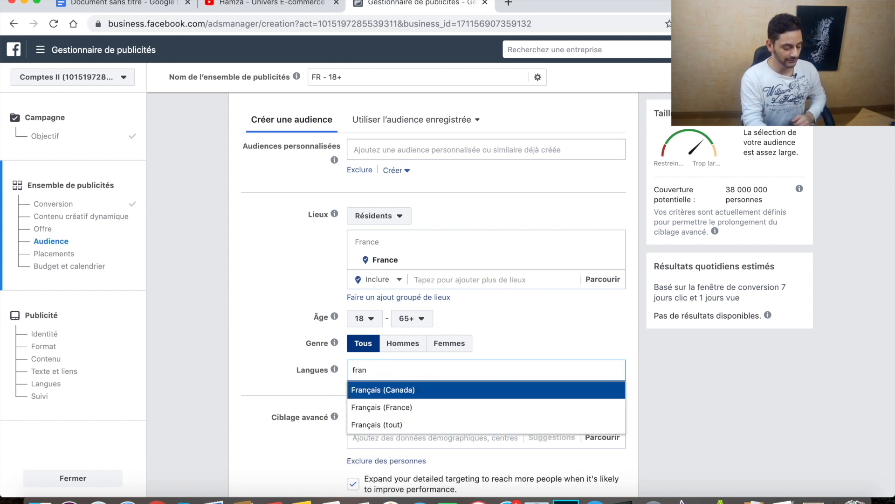
pyautogui.click(407, 423)
# - Turn off detailed targeting expansion, and search for samsung to add the Groupe Samsung interest to the advanced targeting
pyautogui.scroll(-2, 244, 329)
pyautogui.scroll(-3, 244, 328)
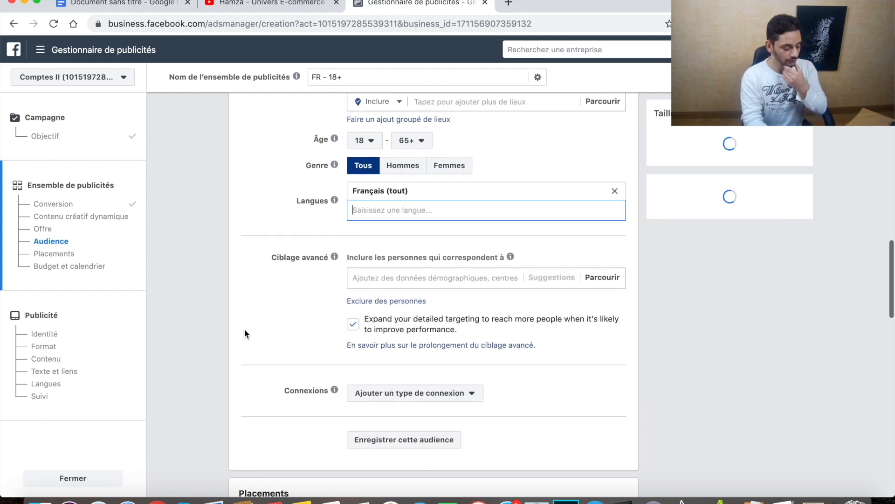
pyautogui.click(355, 327)
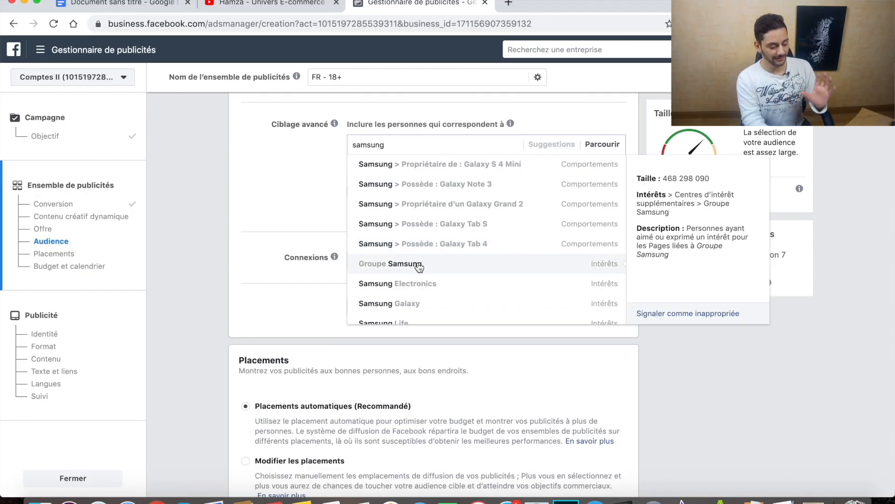
pyautogui.click(419, 266)
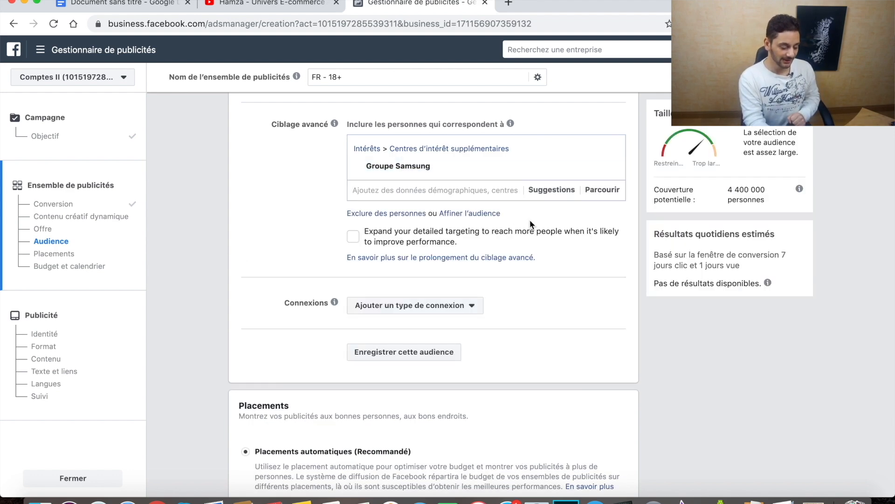
# - Narrow the audience so that people must also match the Acheteurs actifs purchase behaviour
pyautogui.click(476, 214)
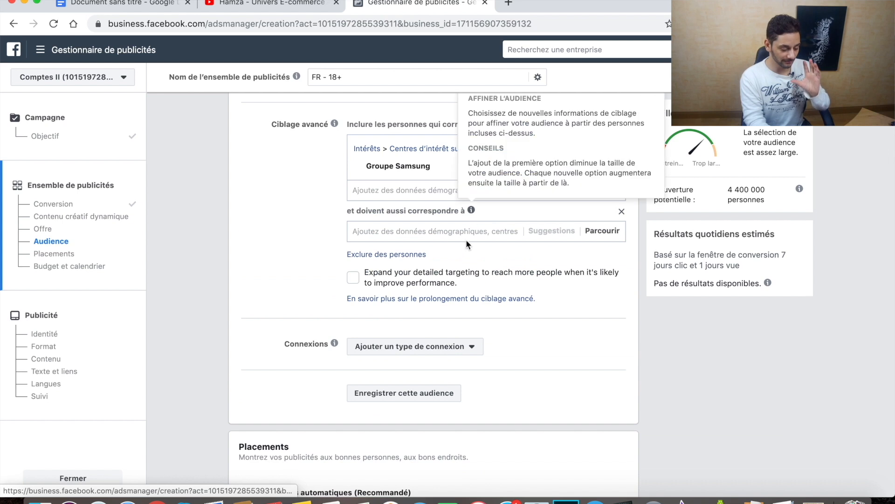
pyautogui.click(426, 231)
pyautogui.write('achete')
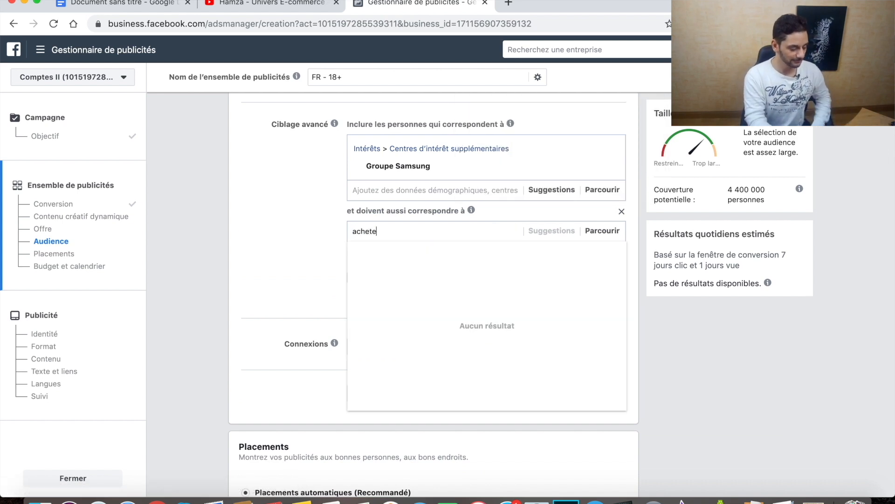
pyautogui.click(429, 273)
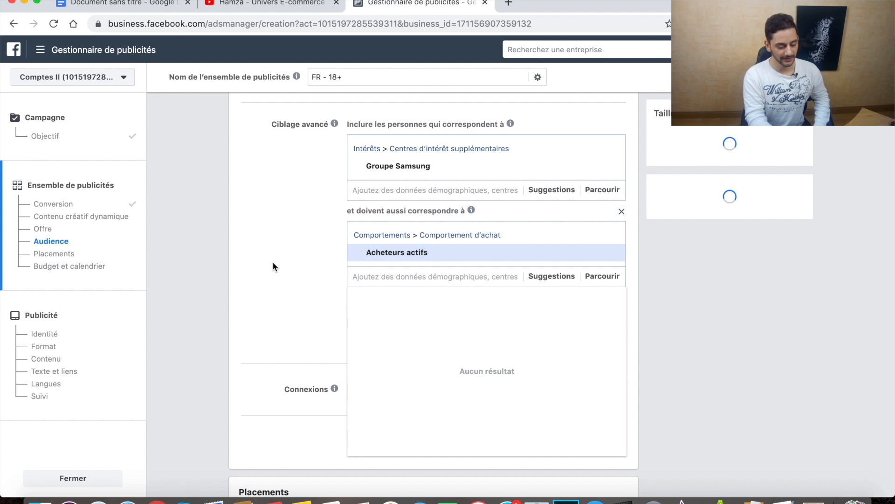
pyautogui.click(273, 263)
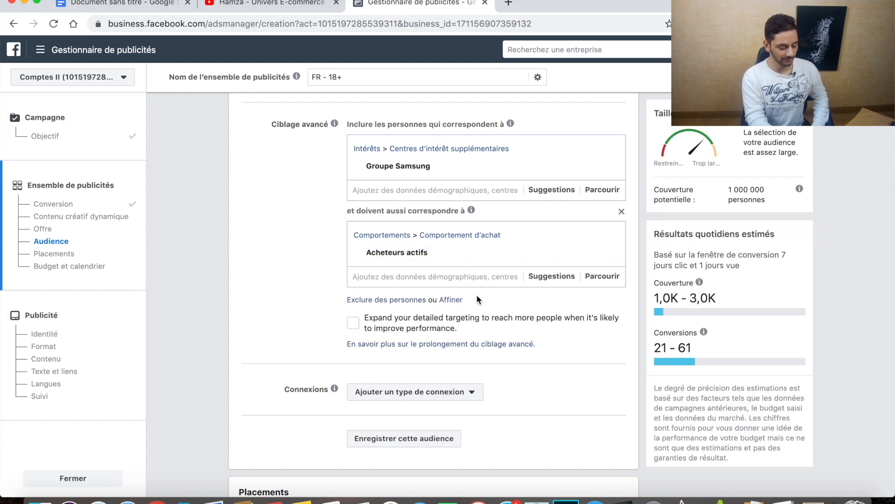
# - Search for shopping and add the Shopping en ligne interest to the narrowing criteria alongside Acheteurs actifs
pyautogui.click(452, 278)
pyautogui.write('shoppin')
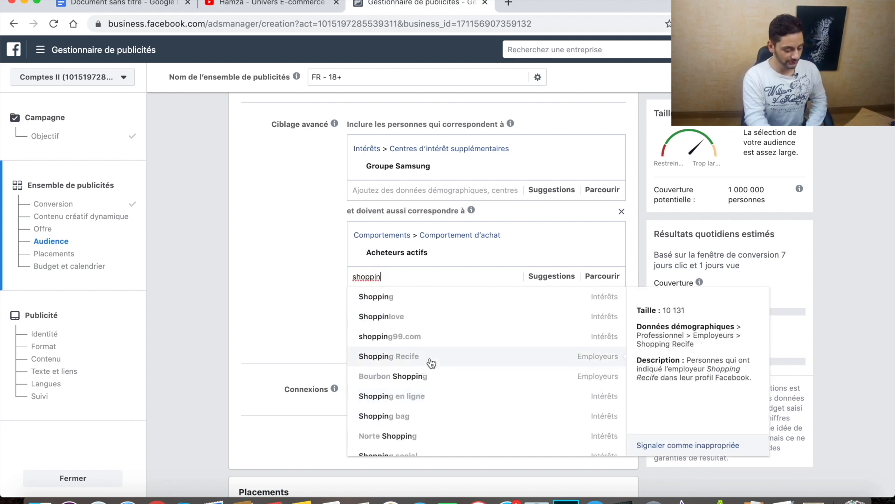
pyautogui.write('g')
pyautogui.click(448, 322)
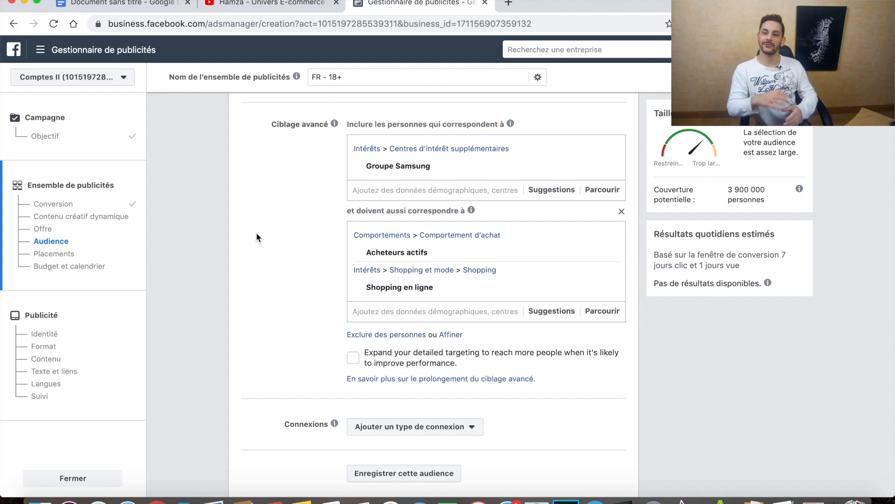
# - Keep automatic placements, set the ad set's daily budget to 10 €, and continue to the ad setup
pyautogui.scroll(-5, 256, 232)
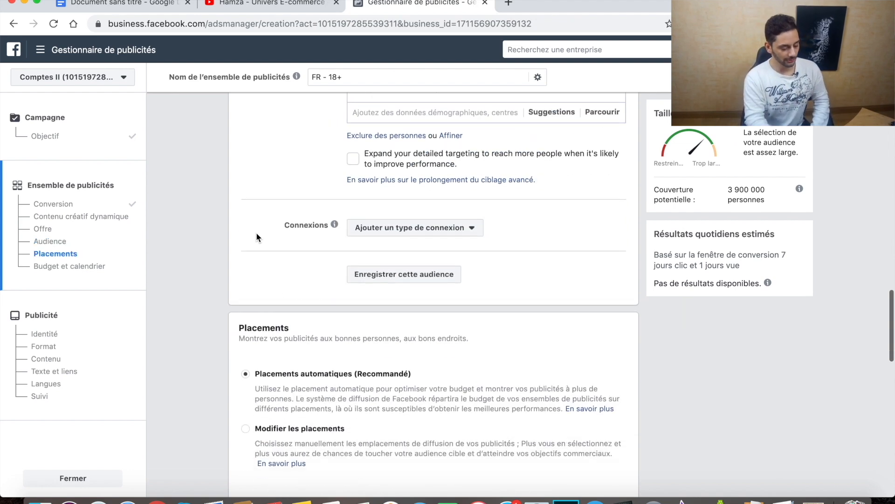
pyautogui.scroll(-5, 243, 278)
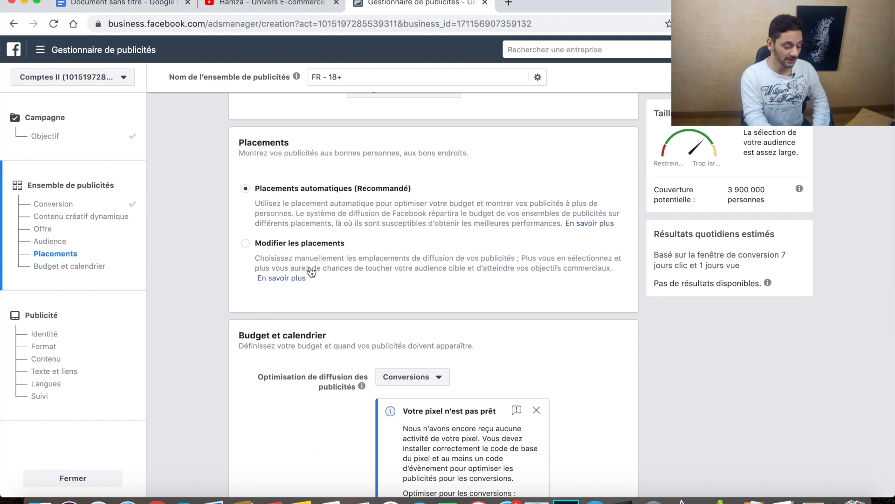
pyautogui.scroll(-12, 580, 290)
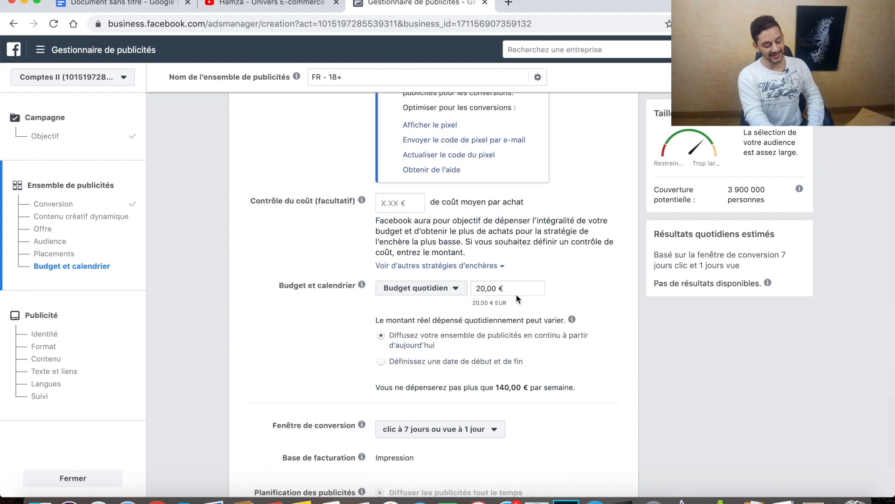
pyautogui.click(518, 290)
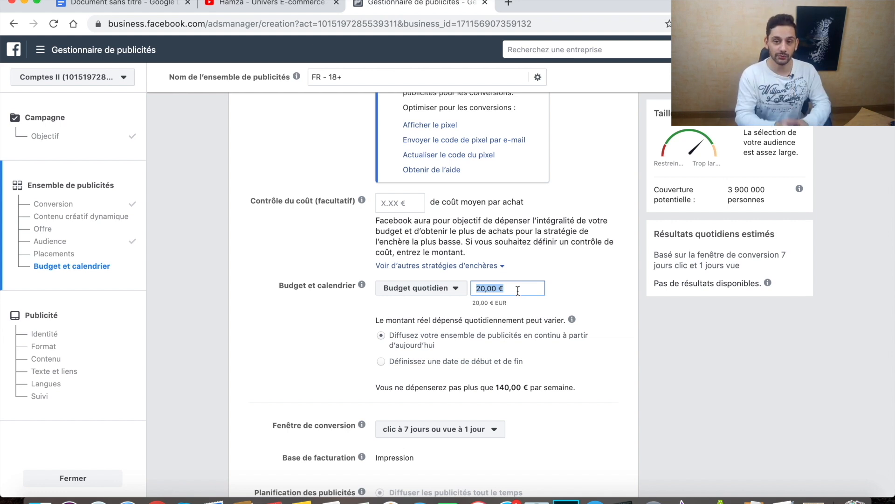
pyautogui.write('10')
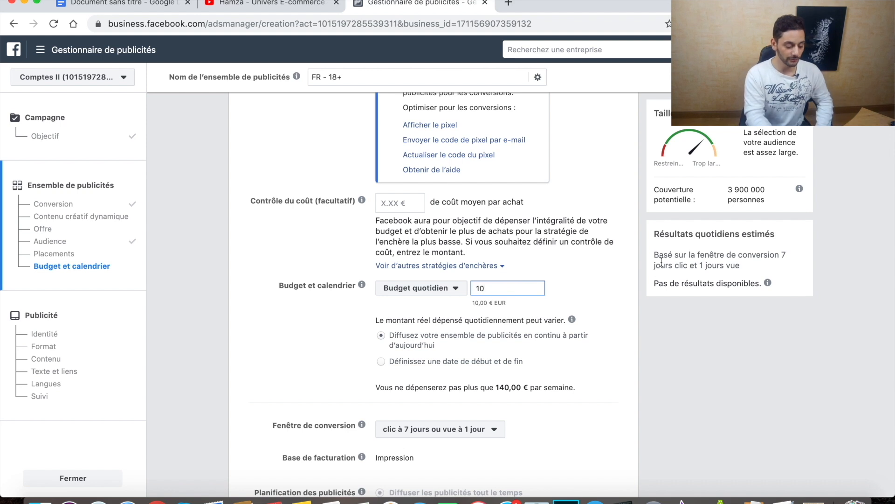
pyautogui.click(638, 247)
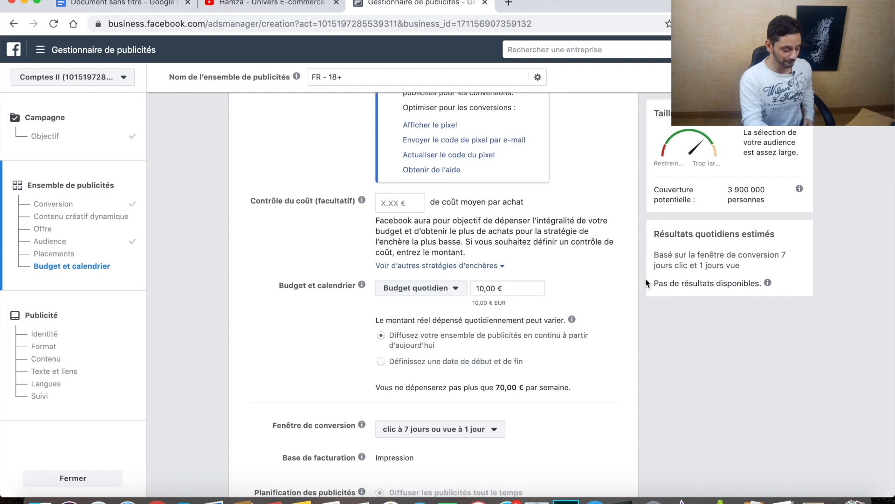
pyautogui.scroll(-5, 618, 306)
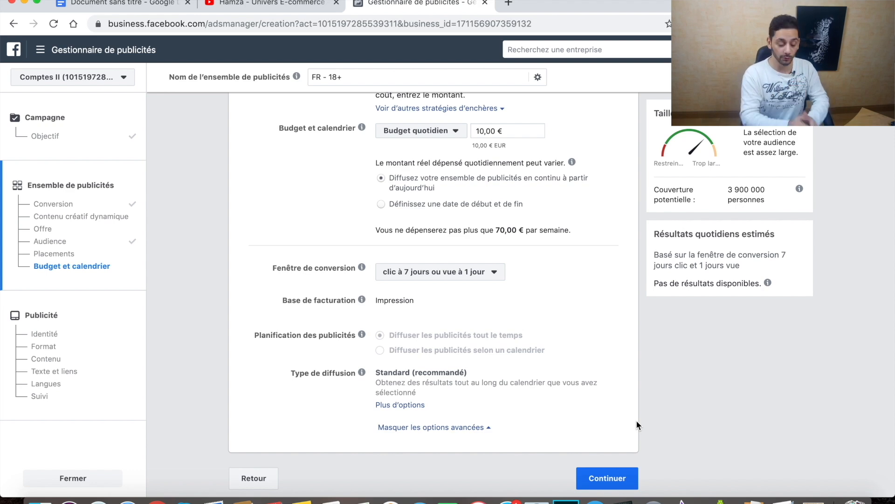
pyautogui.click(605, 478)
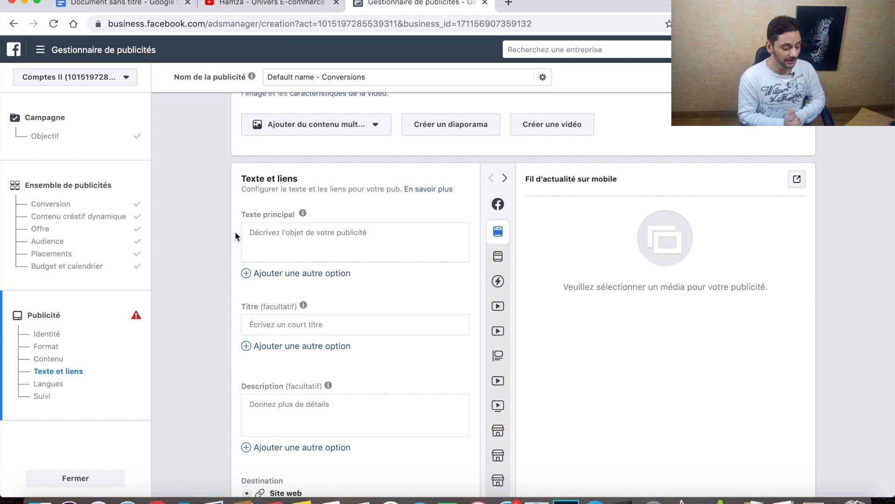
# - Enter "Super produit blablabla" as the ad's primary text
pyautogui.click(310, 242)
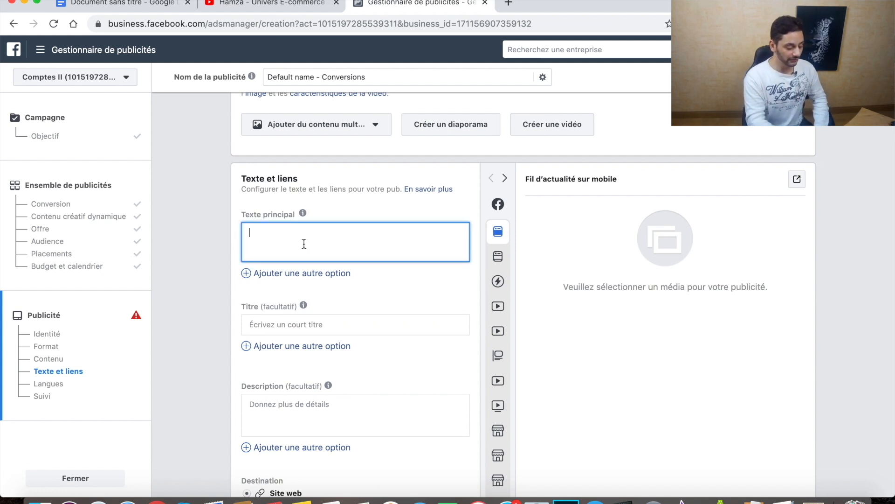
pyautogui.write('Super produit blablablab')
pyautogui.click(212, 236)
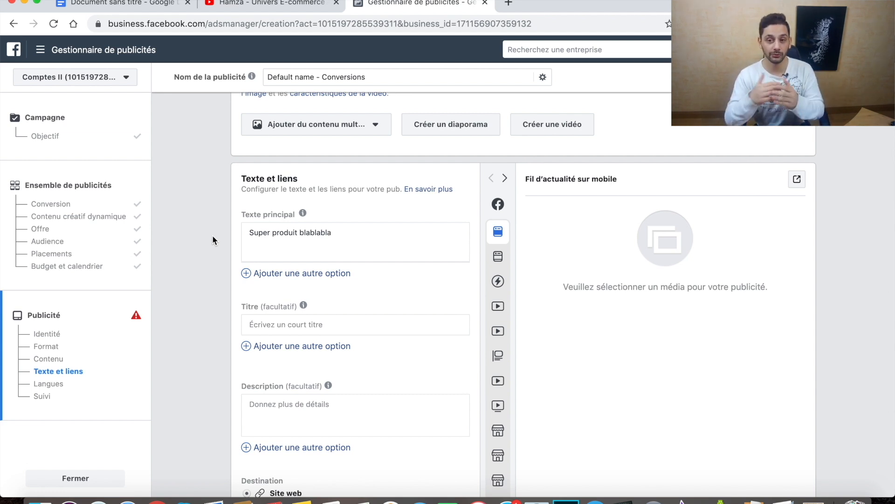
# - Examine the ad's media options, title, description, website destination, call-to-action and tracking settings
pyautogui.scroll(2, 212, 239)
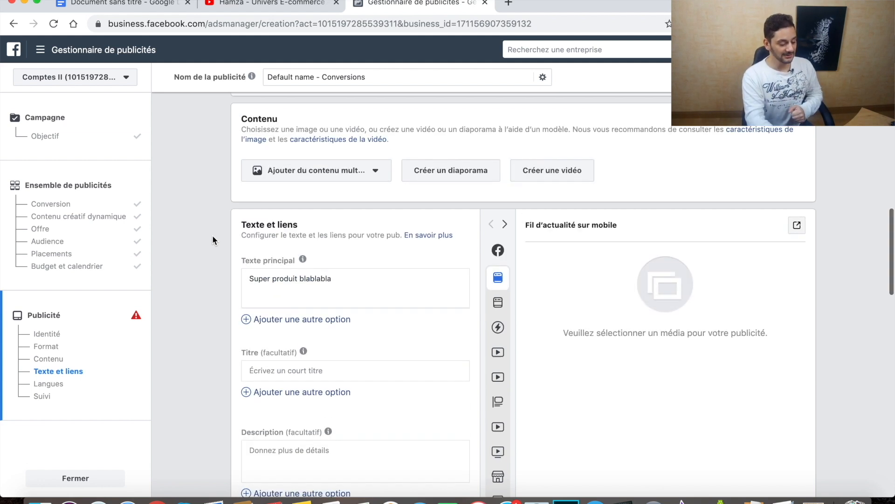
pyautogui.click(316, 160)
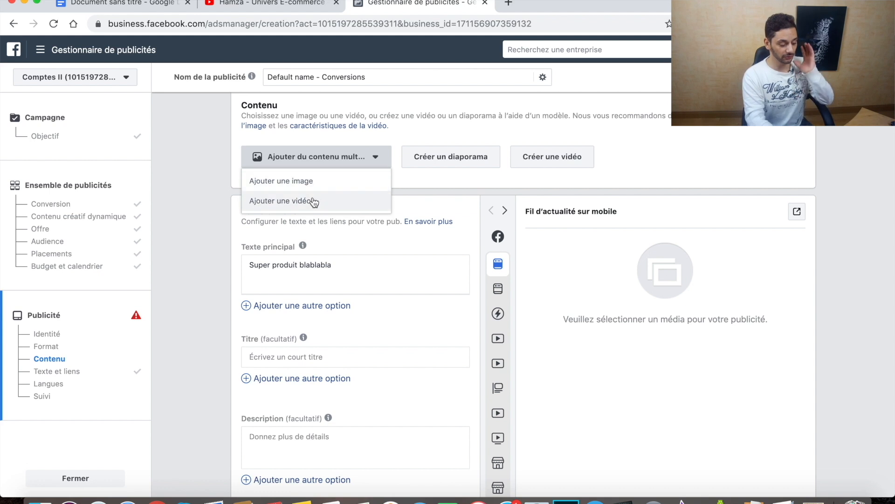
pyautogui.click(218, 241)
pyautogui.scroll(-2, 218, 242)
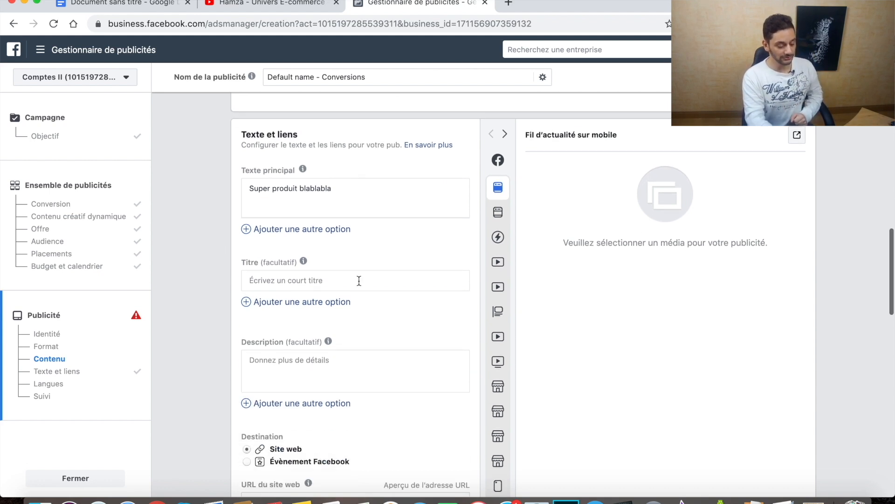
pyautogui.click(348, 279)
pyautogui.click(206, 303)
pyautogui.scroll(-4, 207, 304)
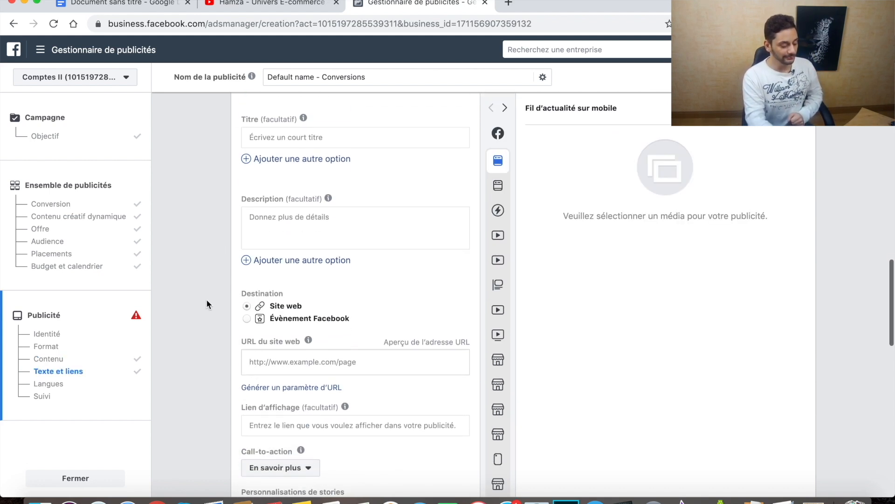
pyautogui.scroll(-4, 201, 373)
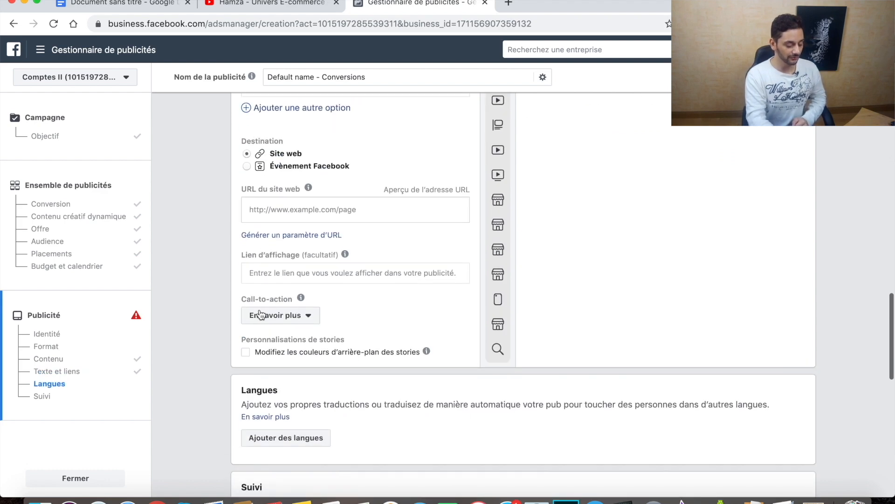
pyautogui.scroll(-6, 208, 332)
pyautogui.scroll(-5, 209, 332)
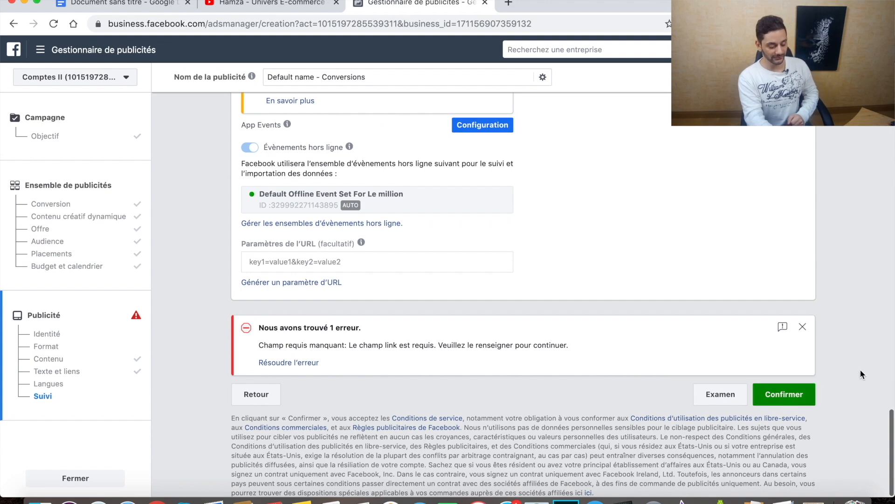
pyautogui.scroll(17, 892, 334)
pyautogui.scroll(-4, 892, 334)
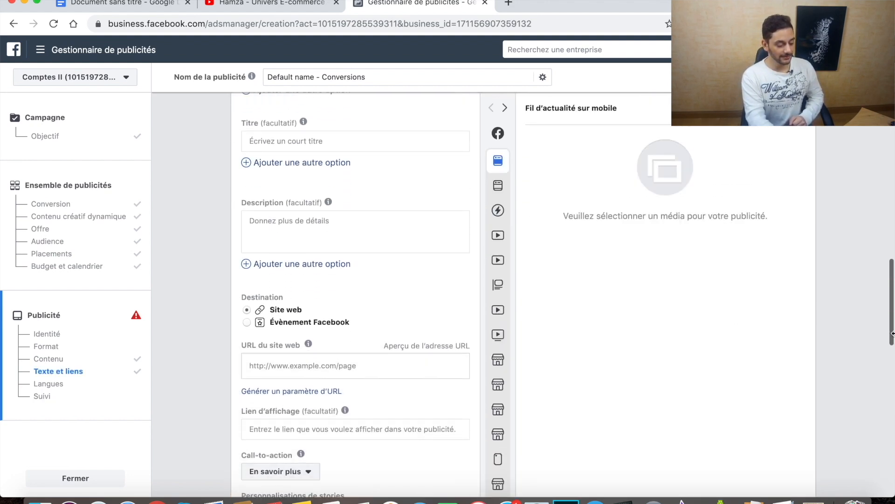
pyautogui.scroll(4, 892, 333)
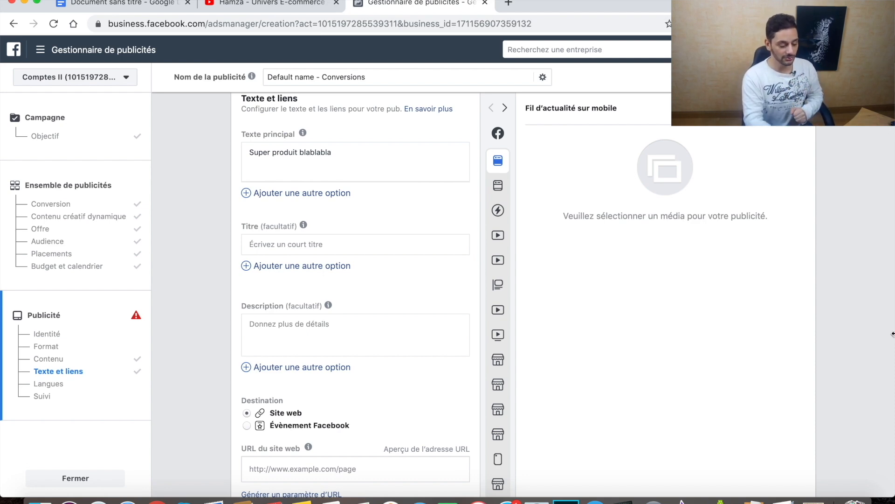
pyautogui.scroll(-15, 893, 334)
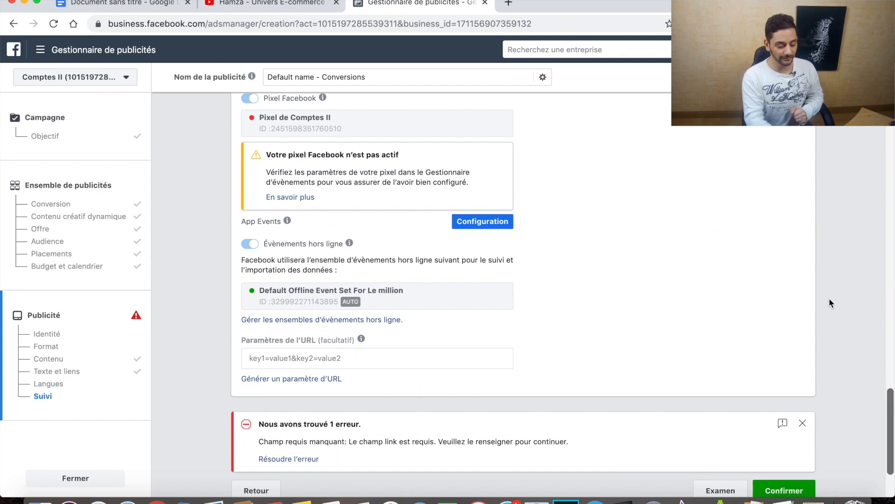
pyautogui.scroll(15, 827, 282)
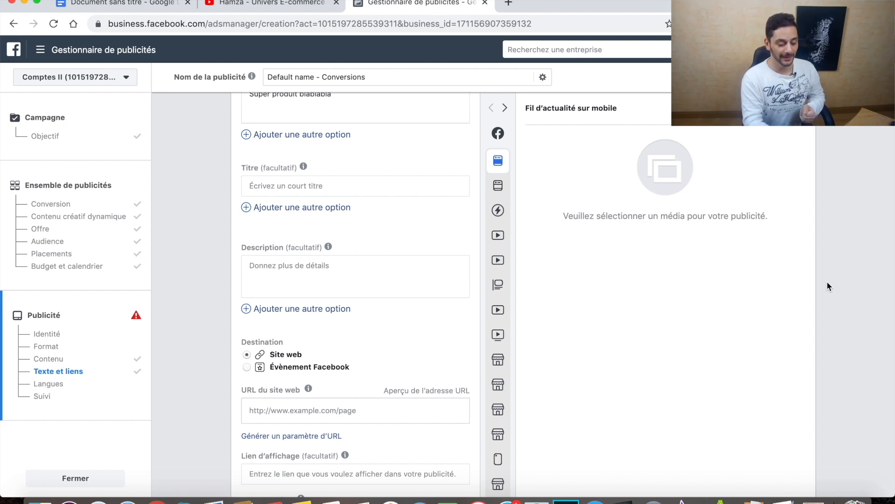
pyautogui.scroll(-15, 827, 281)
pyautogui.scroll(12, 816, 376)
pyautogui.scroll(4, 816, 376)
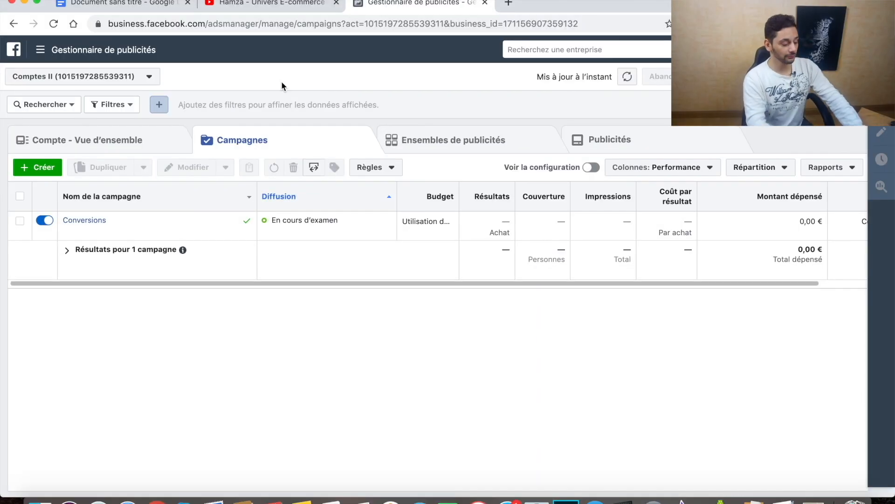
# - Open the Conversions campaign's ad sets and rename the FR - 18+ ad set as "FR - 18+ samsung"
pyautogui.click(86, 220)
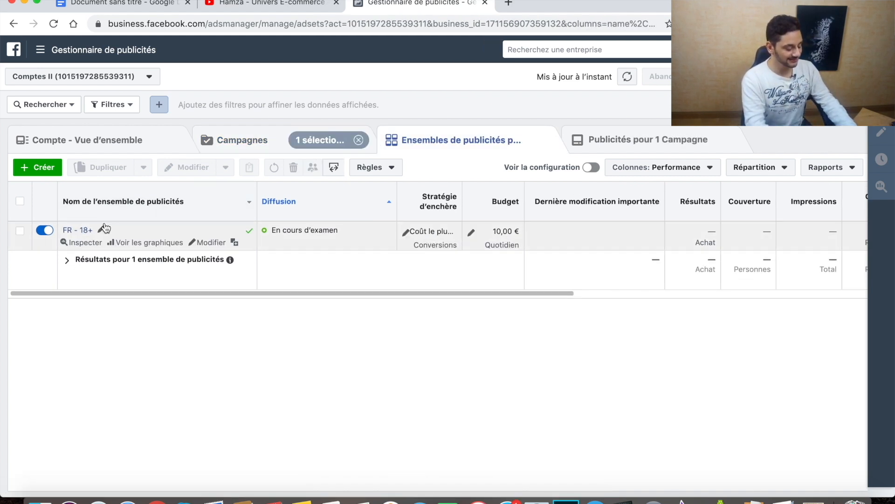
pyautogui.click(102, 231)
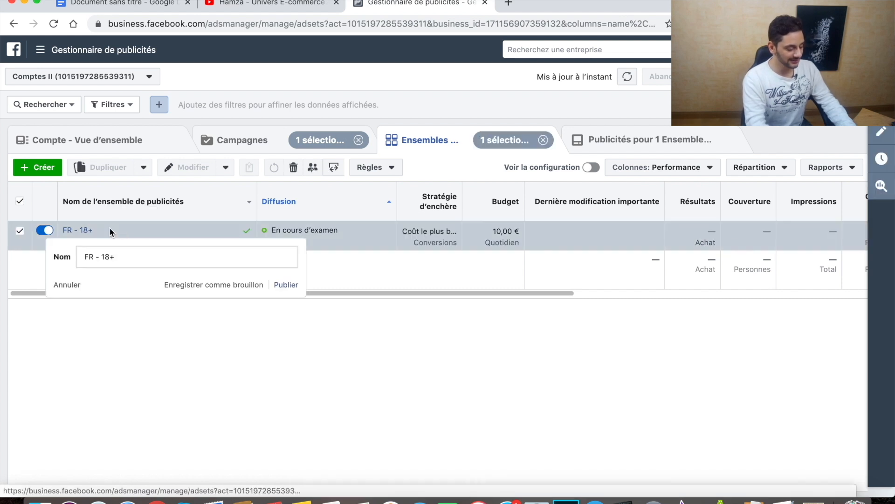
pyautogui.click(143, 254)
pyautogui.write('sam')
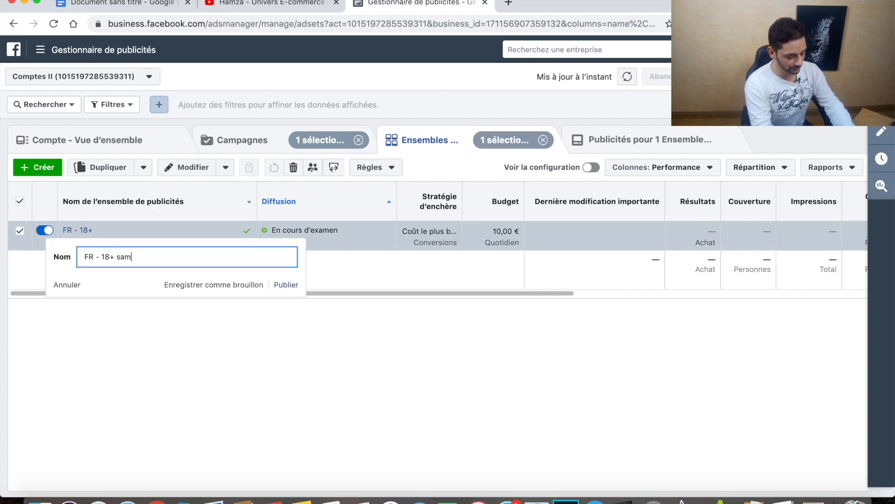
pyautogui.write('sung')
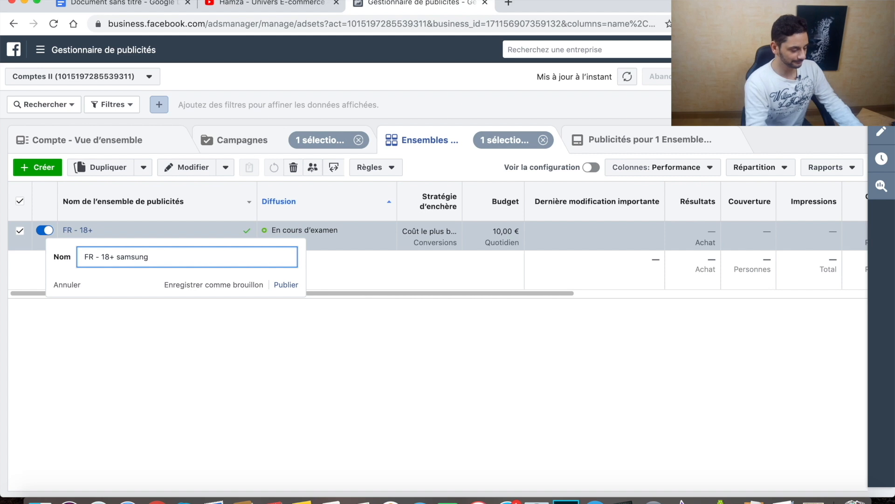
pyautogui.press('Return')
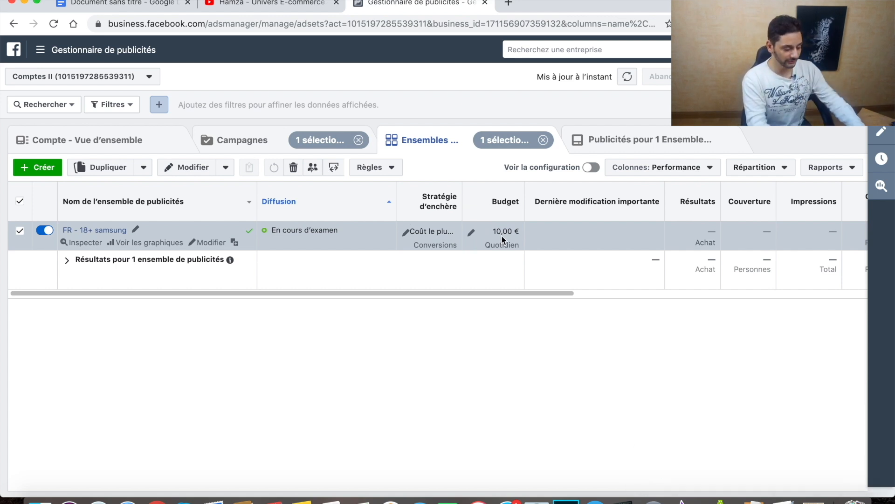
# - Duplicate the FR - 18+ samsung ad set once within its original campaign
pyautogui.click(234, 243)
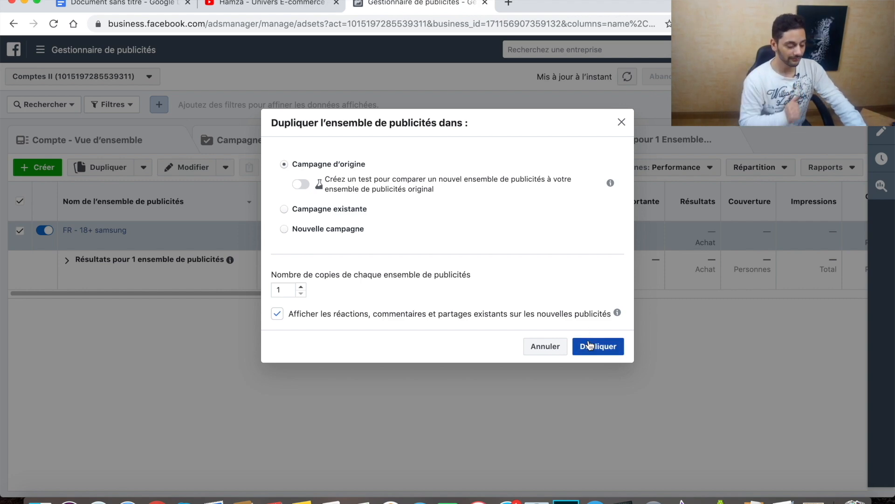
pyautogui.click(593, 345)
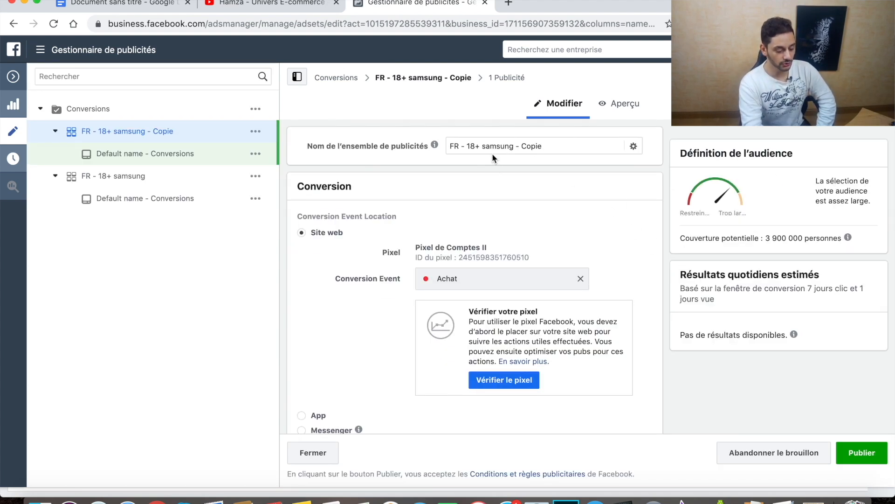
# - In the copied ad set's advanced targeting, replace the Groupe Samsung interest with the suggested Huawei Technologies interest
pyautogui.scroll(-15, 656, 273)
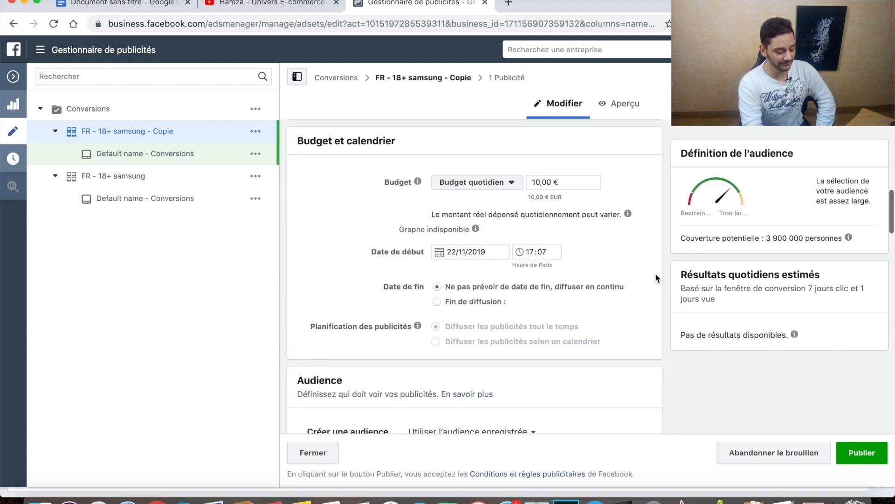
pyautogui.scroll(-5, 659, 277)
pyautogui.scroll(2, 659, 276)
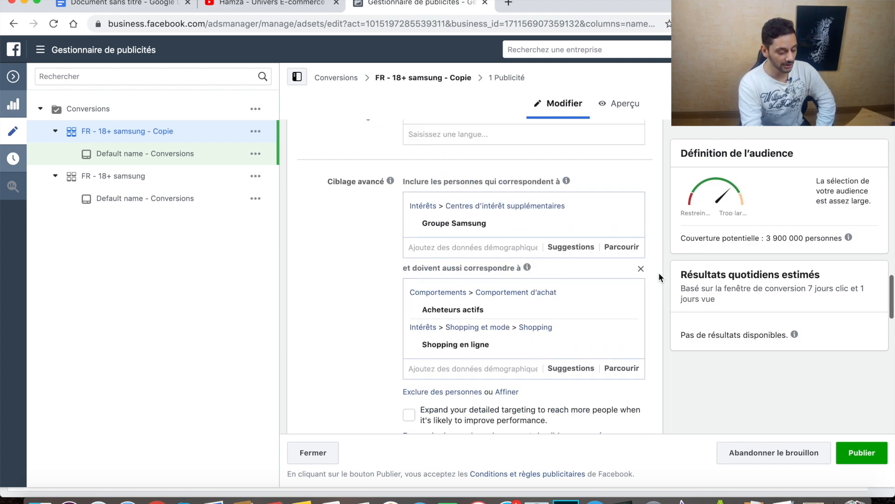
pyautogui.click(569, 257)
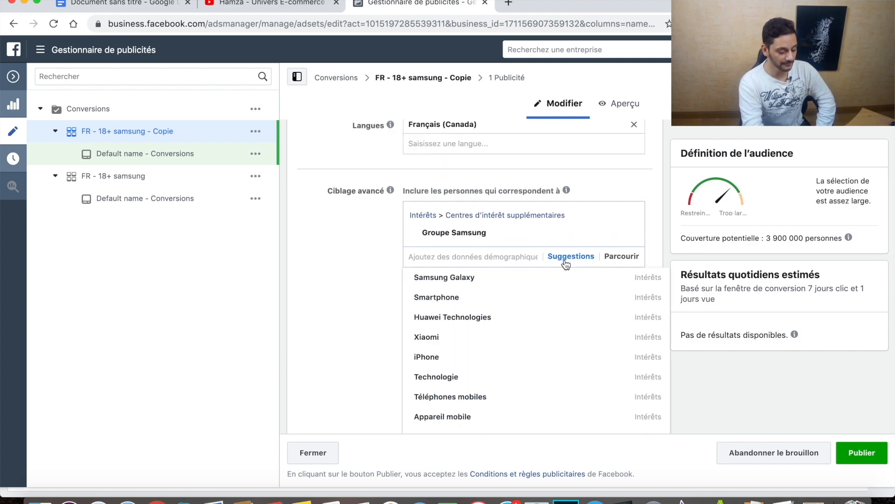
pyautogui.click(489, 321)
pyautogui.click(486, 315)
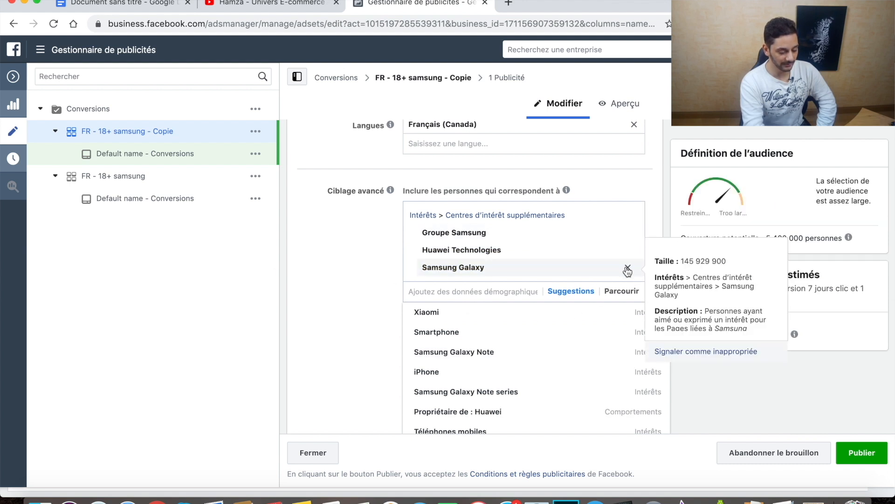
pyautogui.click(627, 268)
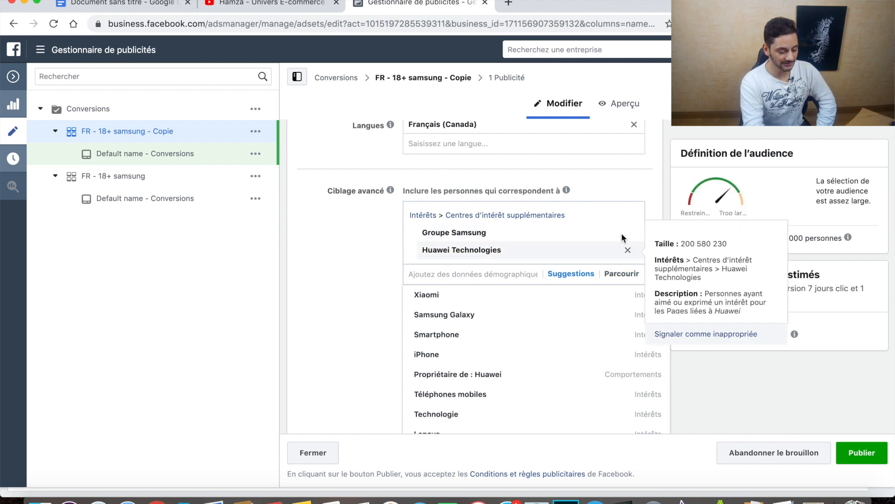
pyautogui.click(667, 164)
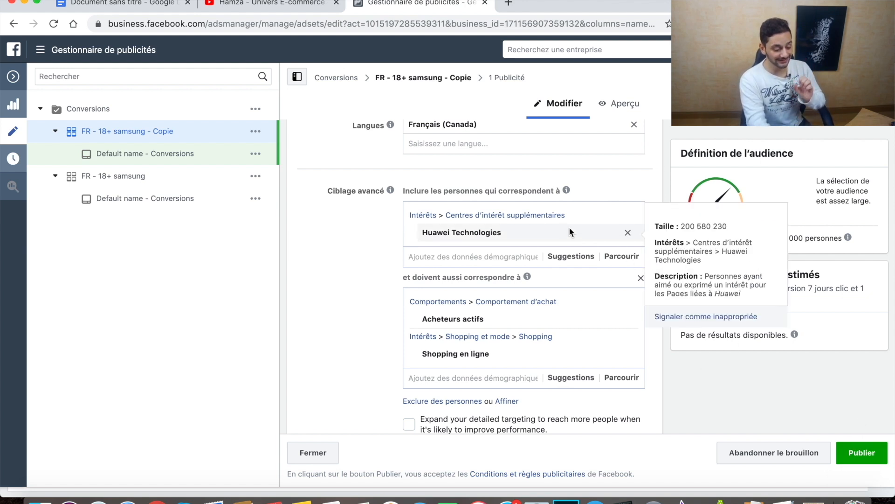
pyautogui.scroll(15, 637, 175)
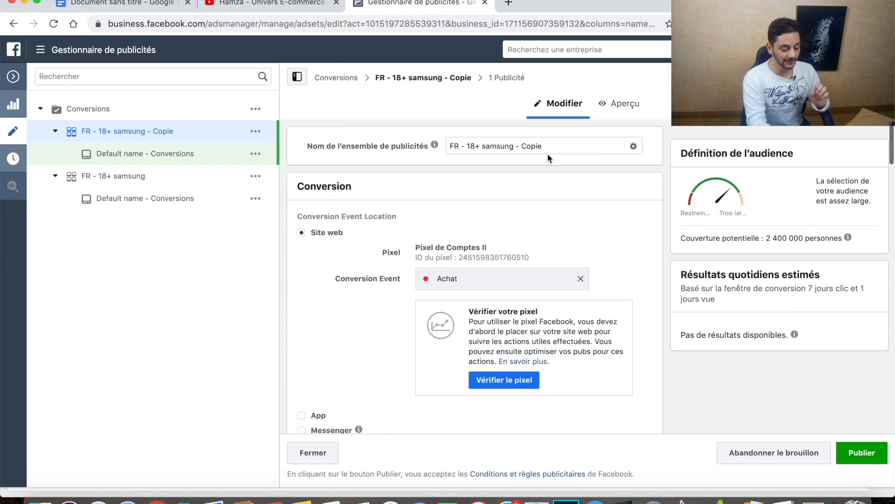
# - Rename the copied ad set as "FR - 18+ Huawei"
pyautogui.doubleClick(503, 148)
pyautogui.moveTo(503, 147); pyautogui.dragTo(549, 144)
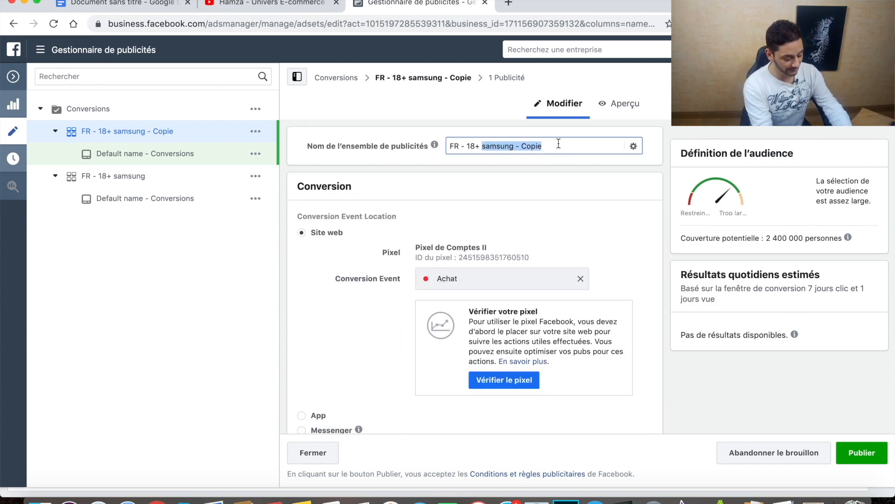
pyautogui.write('Hawei')
pyautogui.press('Return')
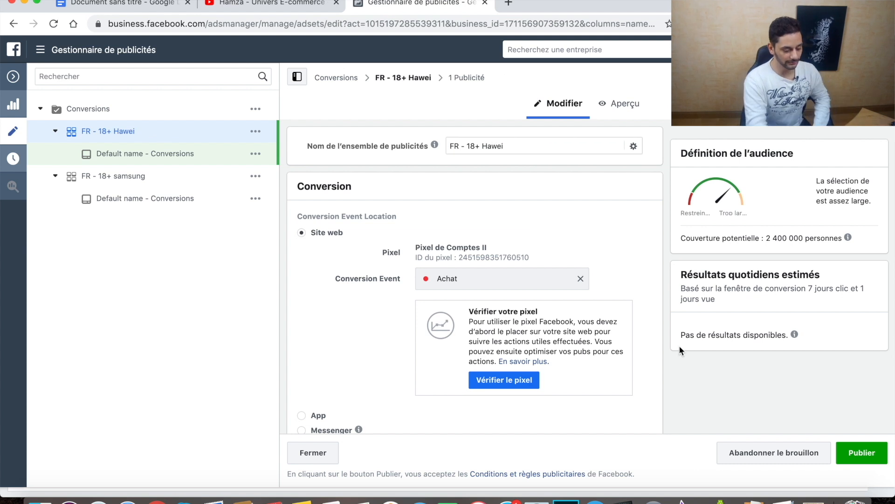
pyautogui.click(486, 144)
pyautogui.write('u')
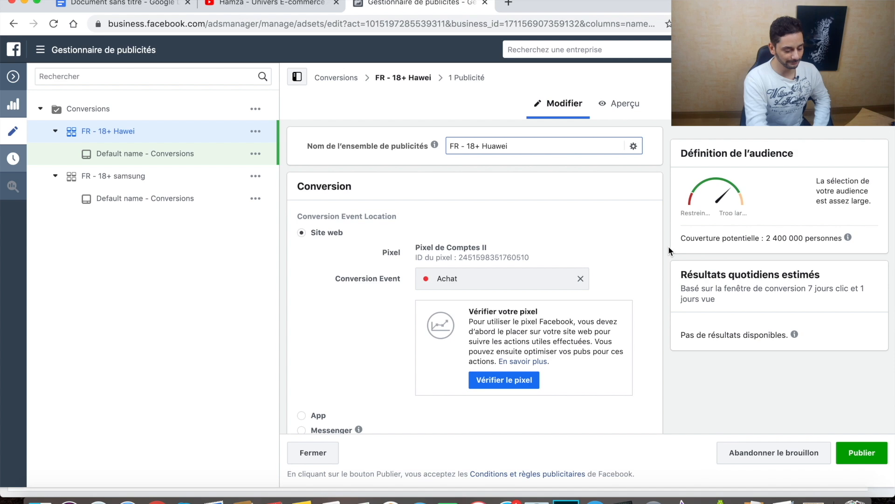
pyautogui.press('Return')
# - Append "- 2M4" to the Huawei ad set's name, publish the draft and clear the ad set's selection
pyautogui.scroll(-10, 668, 245)
pyautogui.scroll(10, 667, 245)
pyautogui.click(559, 143)
pyautogui.write('-')
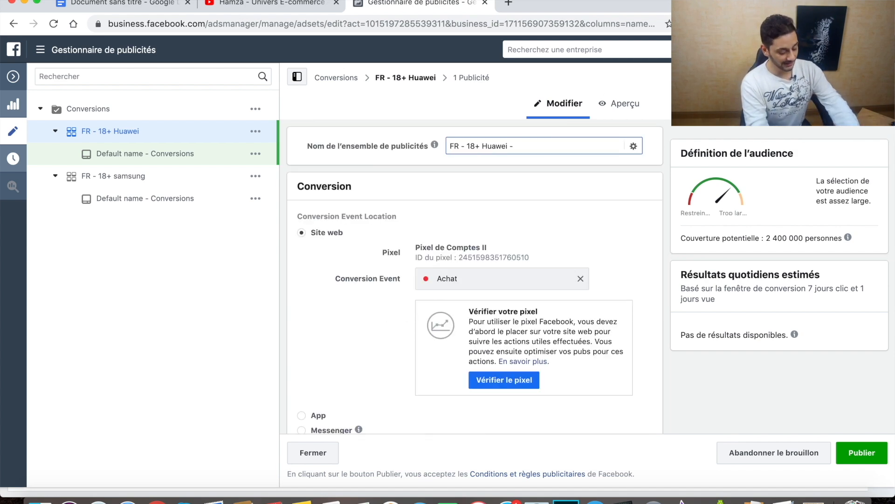
pyautogui.write(' 2M4')
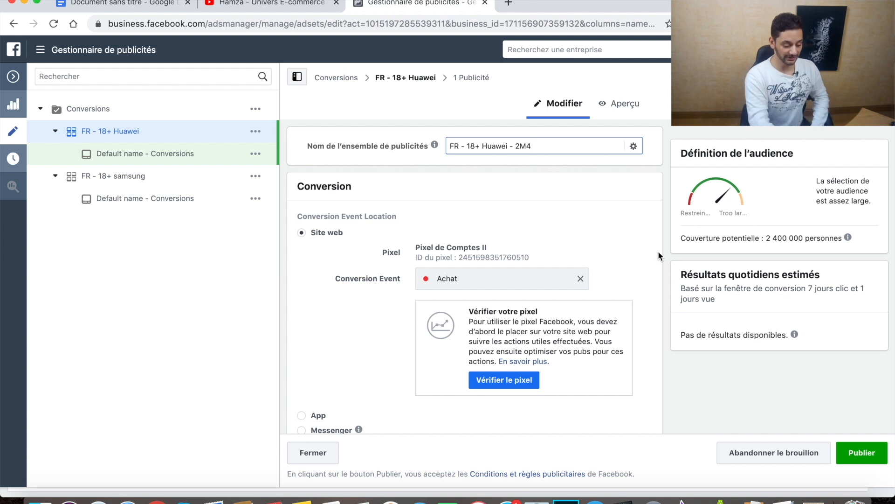
pyautogui.click(675, 311)
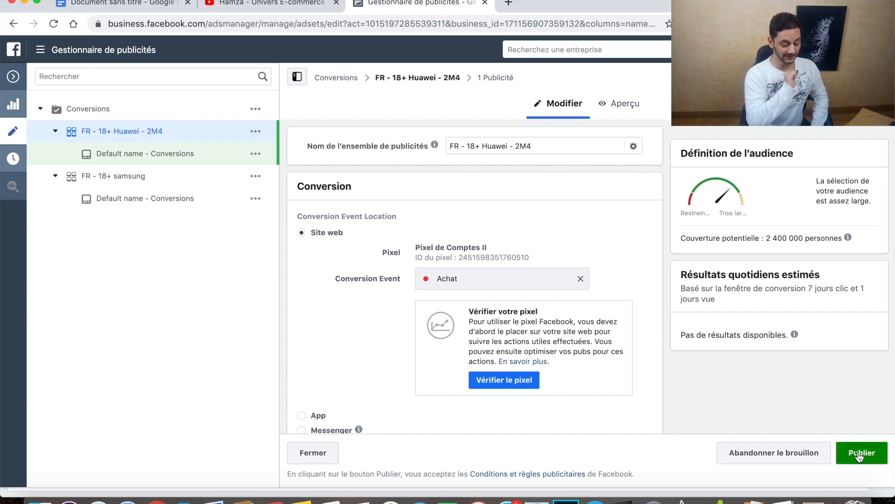
pyautogui.click(861, 457)
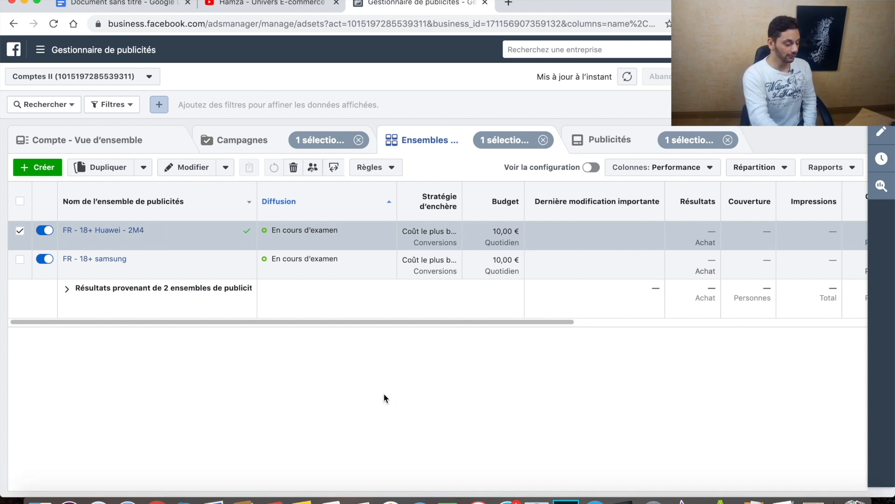
pyautogui.click(20, 231)
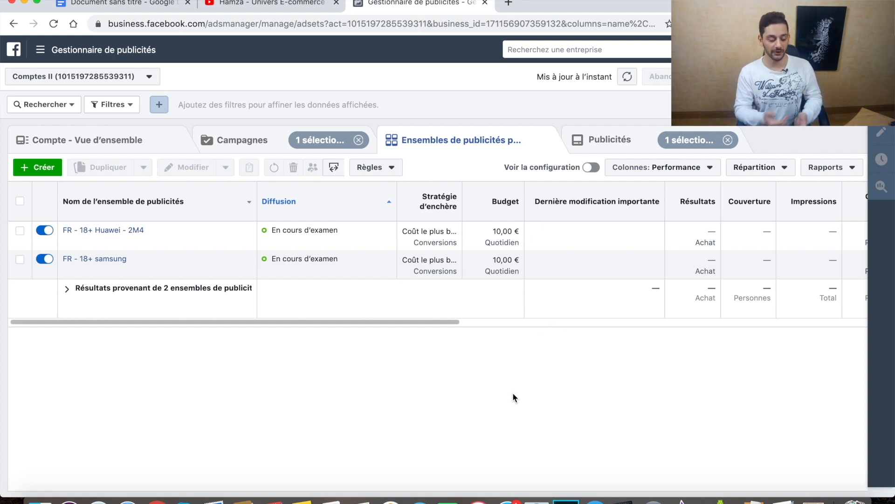
# - Examine the time and delivery breakdown options for the ad sets and return to the campaign list
pyautogui.click(766, 172)
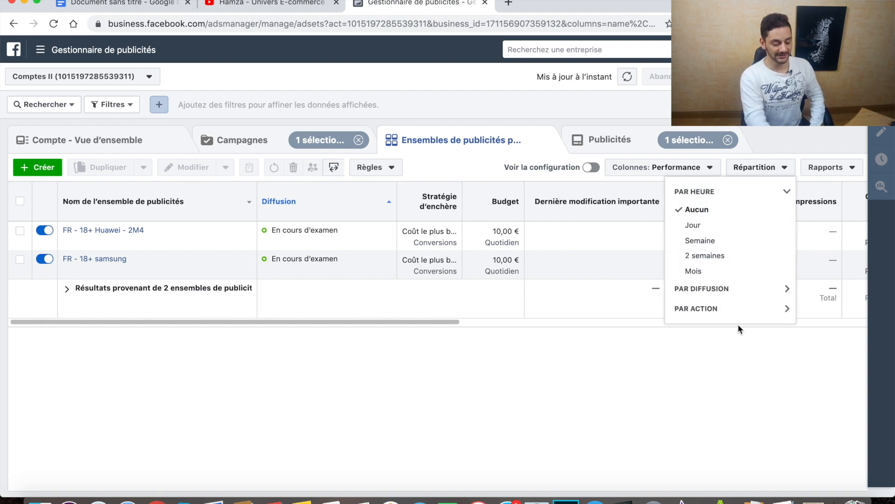
pyautogui.click(774, 289)
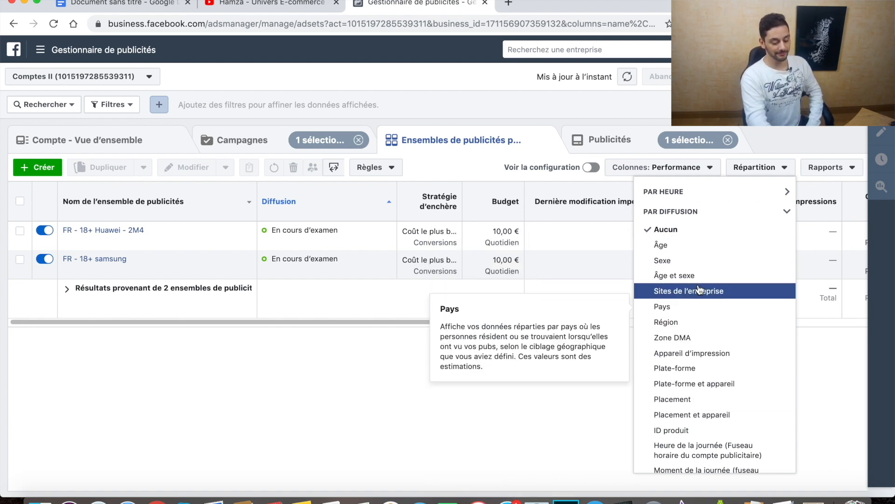
pyautogui.click(829, 386)
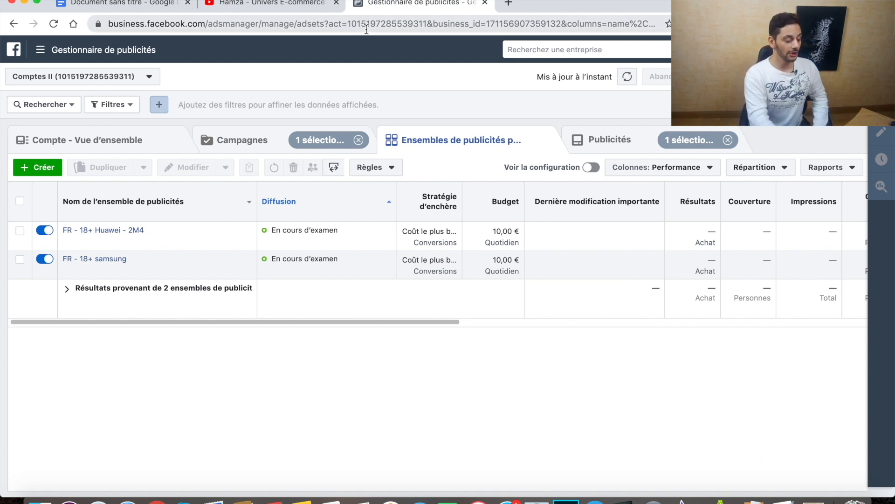
pyautogui.click(226, 145)
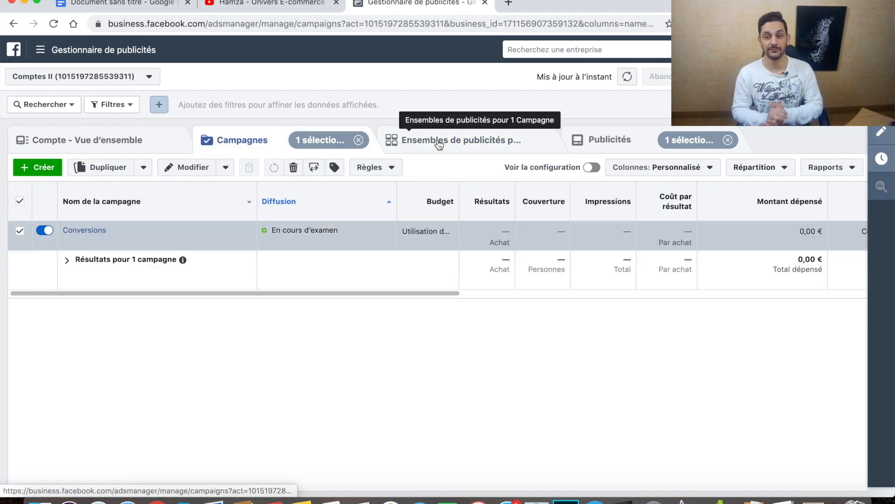